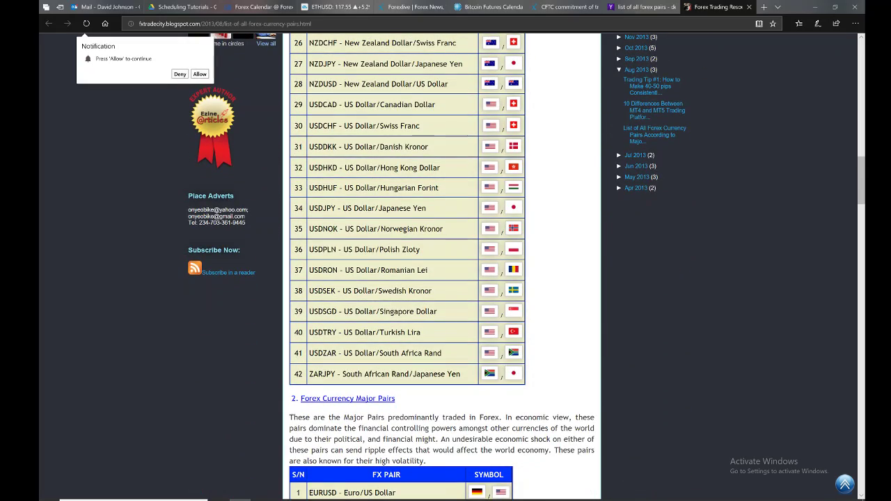
Look through the article's major, exotic, correlated and metals currency pair sections down to the comments.
scroll(440, 323, "down", 5)
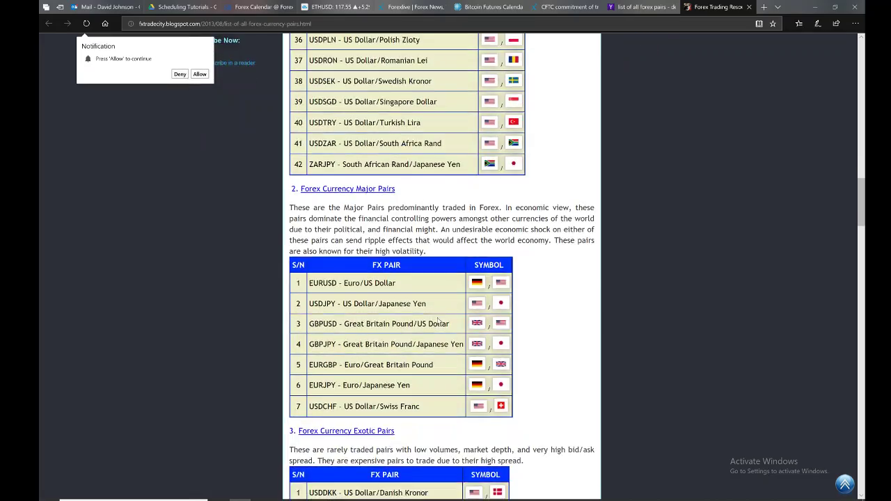
scroll(439, 323, "down", 8)
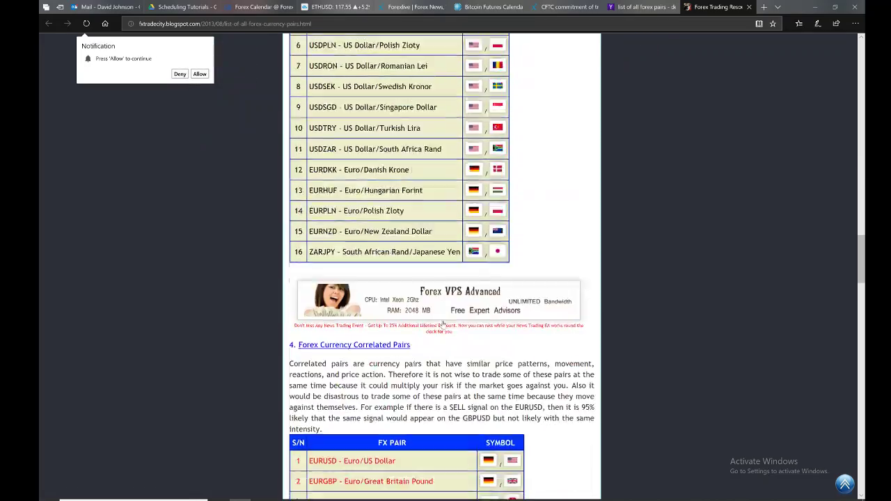
scroll(442, 323, "down", 3)
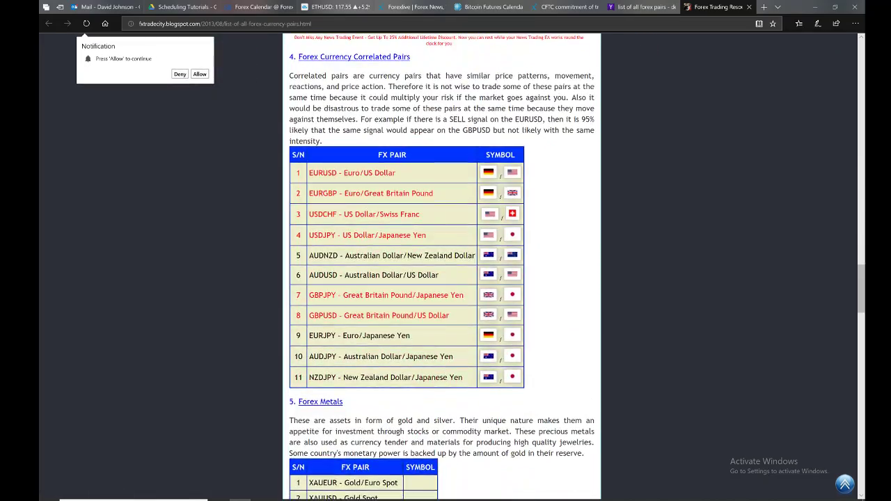
scroll(445, 325, "down", 3)
scroll(446, 323, "down", 2)
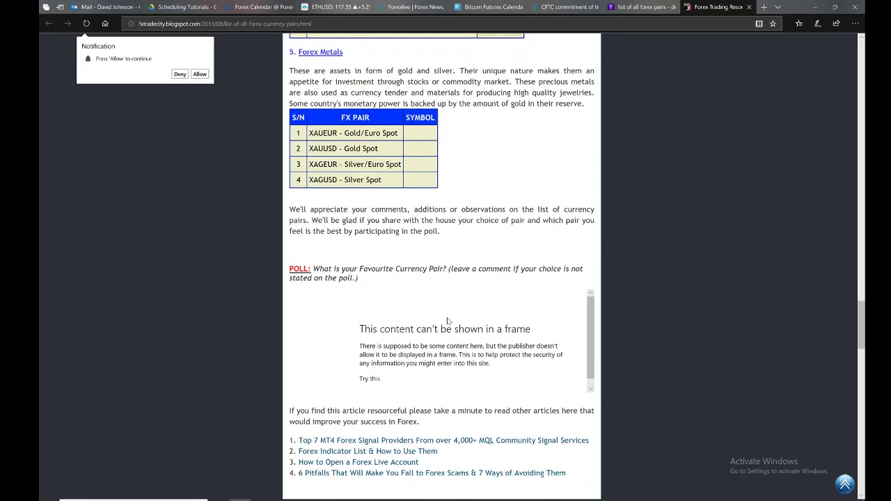
scroll(448, 319, "down", 2)
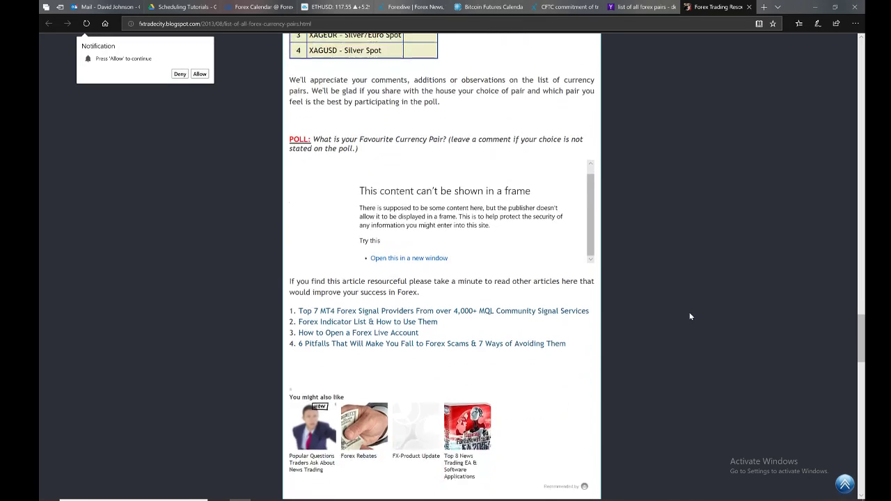
scroll(689, 315, "down", 2)
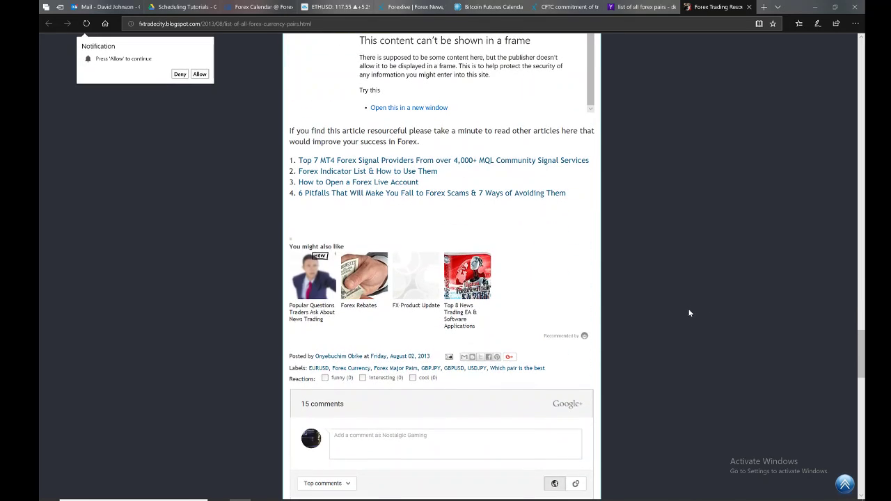
scroll(691, 306, "down", 2)
Review the pair categories again, going from Forex Metals back to the alphabetical table of all currency pairs.
scroll(695, 303, "up", 7)
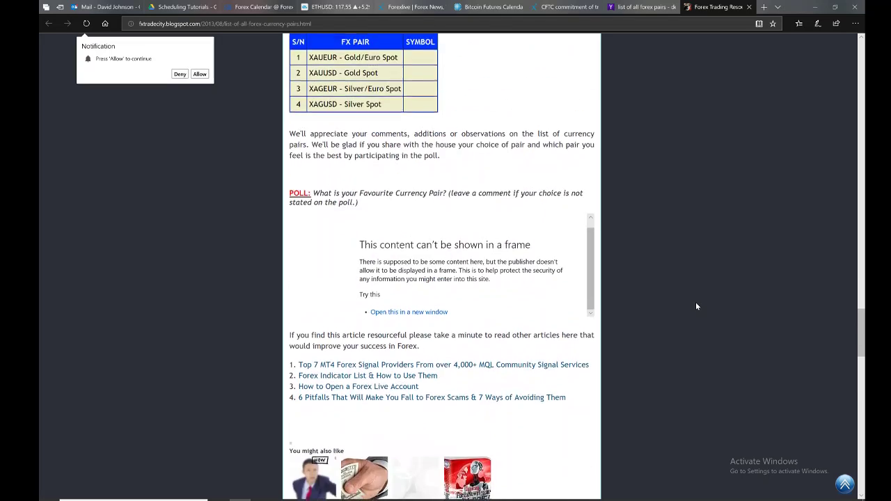
scroll(695, 306, "up", 3)
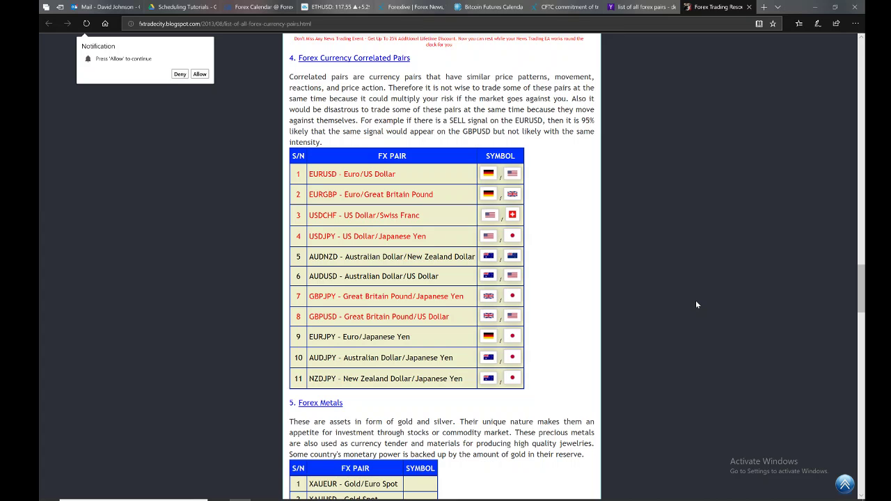
scroll(662, 319, "up", 2)
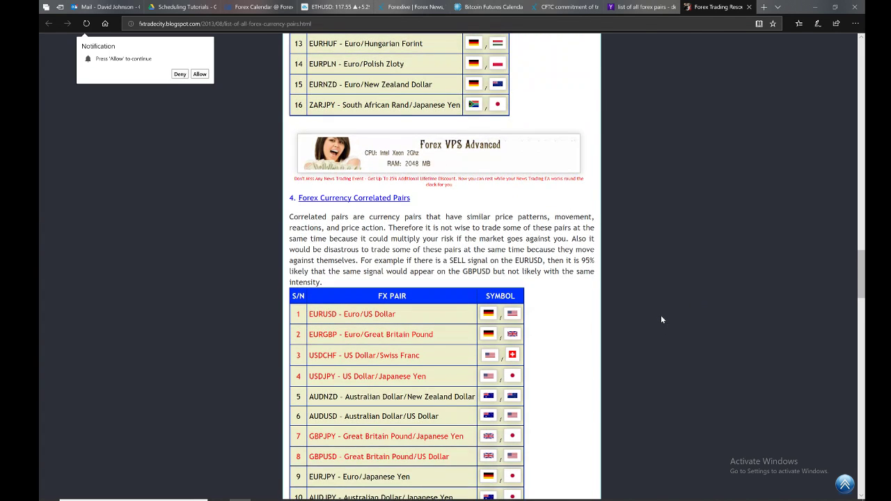
scroll(662, 319, "up", 1)
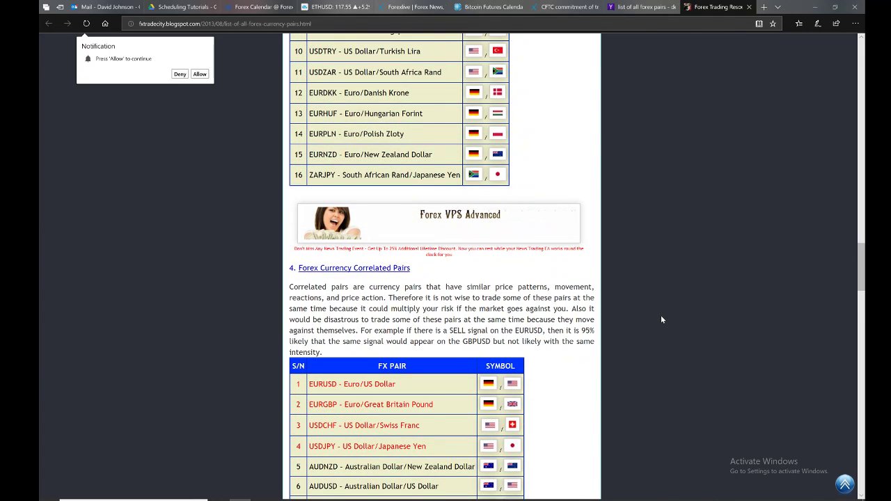
scroll(662, 320, "up", 4)
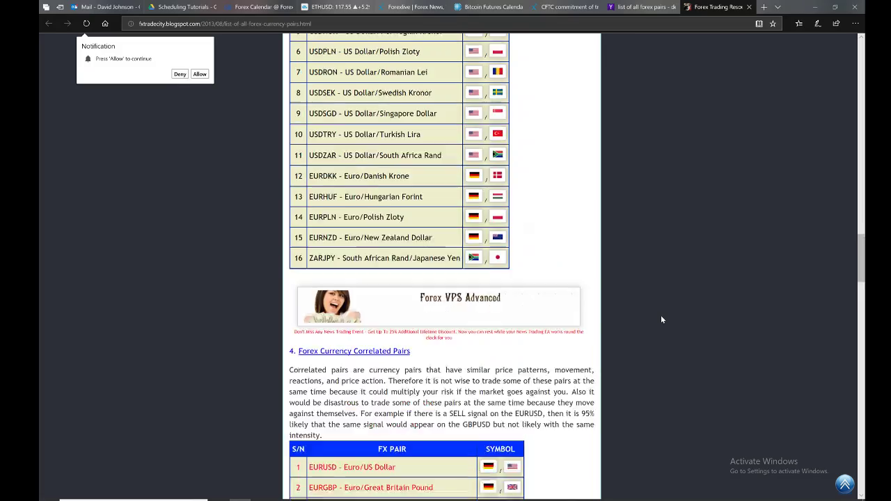
scroll(662, 319, "up", 1)
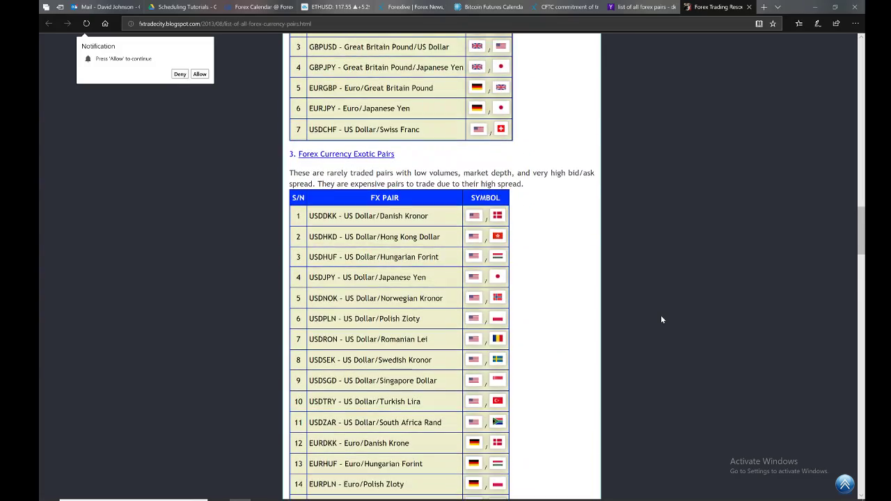
scroll(662, 320, "up", 4)
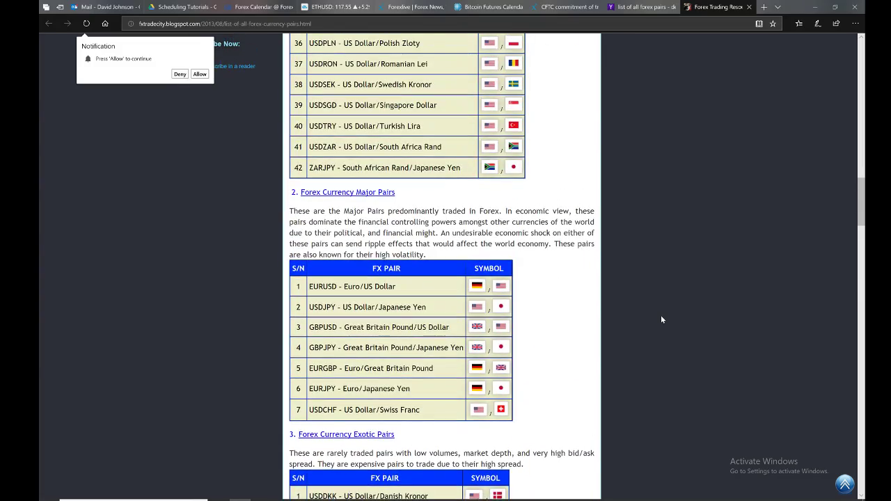
scroll(662, 320, "up", 4)
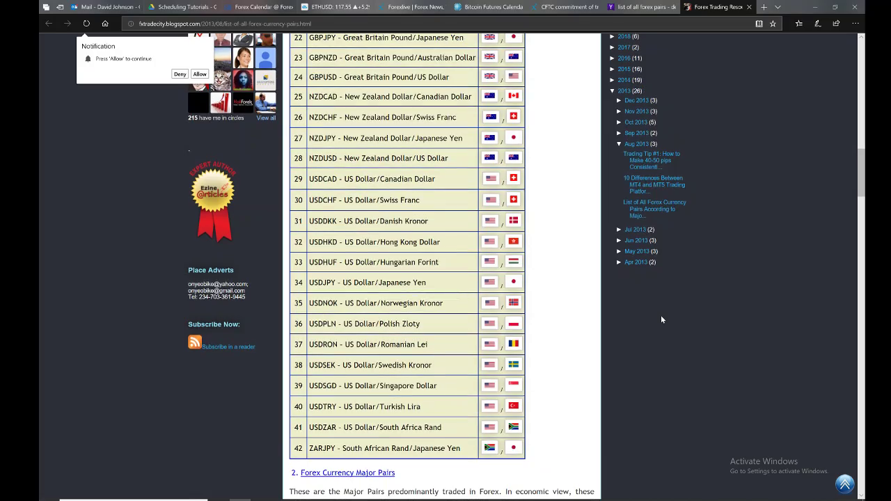
scroll(662, 319, "up", 5)
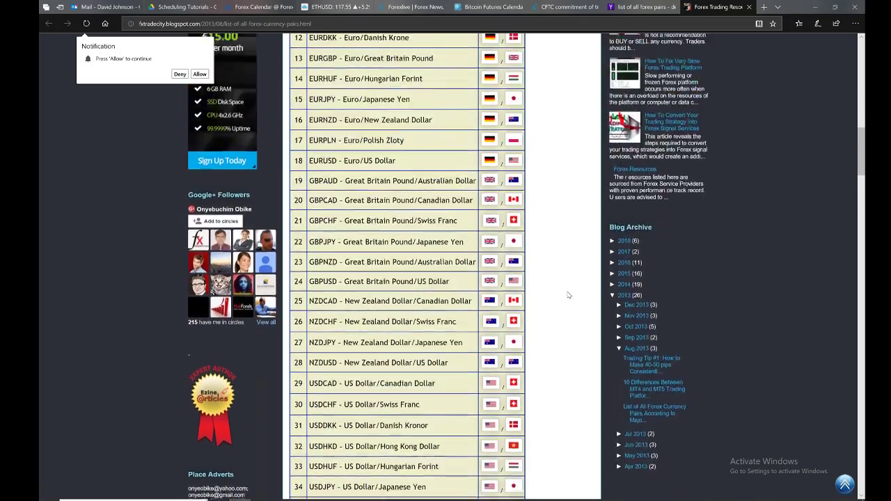
scroll(568, 295, "up", 2)
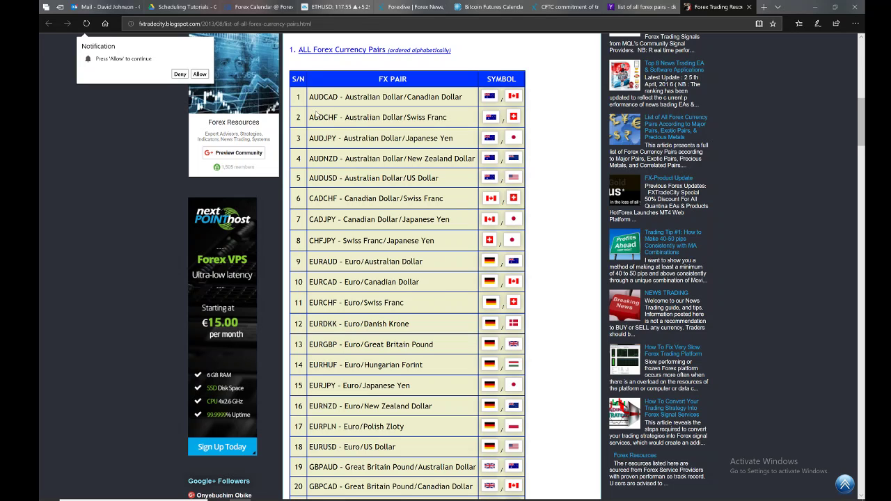
Examine the Australian dollar pairs in the alphabetical table, followed by the remaining pairs through ZARJPY.
left_click_drag(325, 97, 337, 158)
left_click(323, 179)
scroll(348, 291, "down", 1)
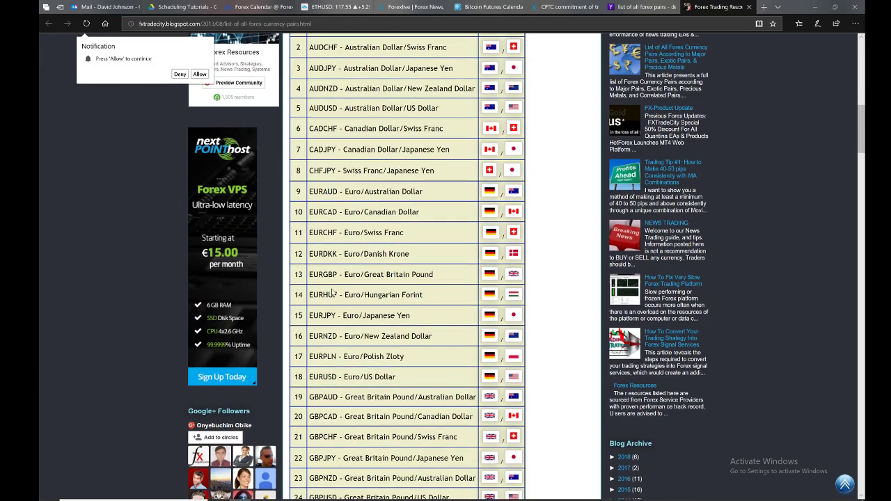
scroll(332, 293, "down", 6)
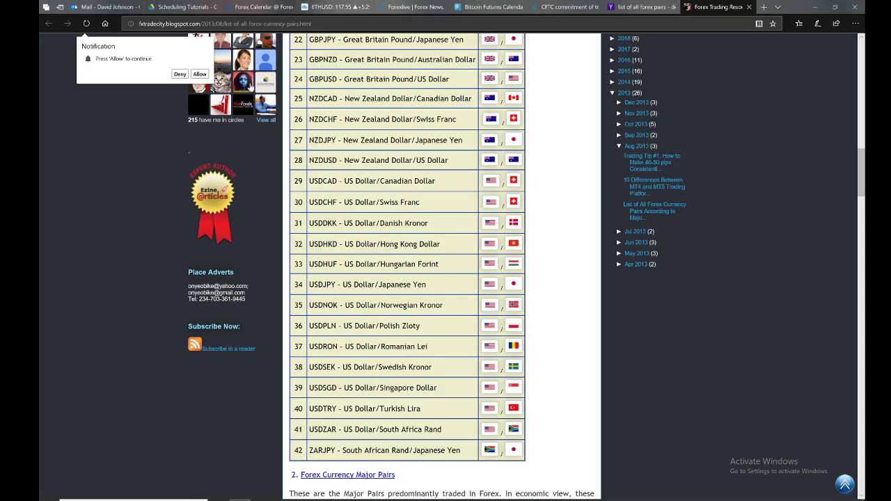
Switch to the TradingView chart and load EURUSD from the watchlist.
left_click(334, 7)
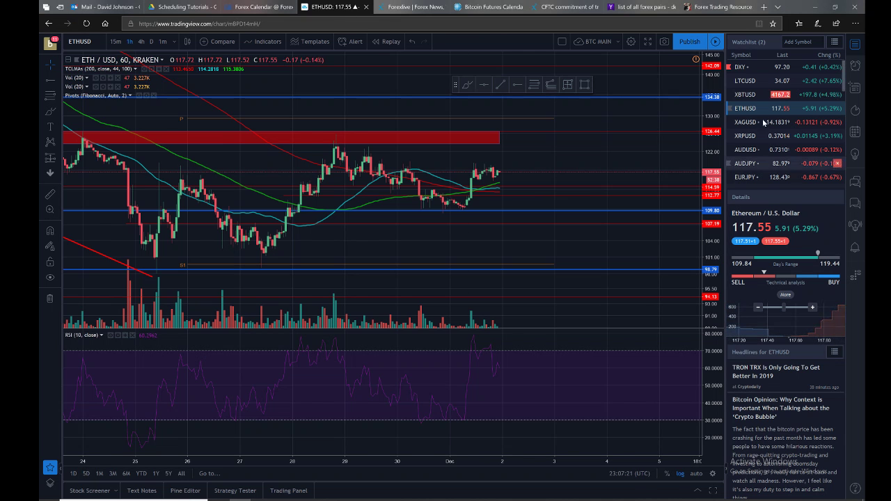
scroll(764, 125, "down", 3)
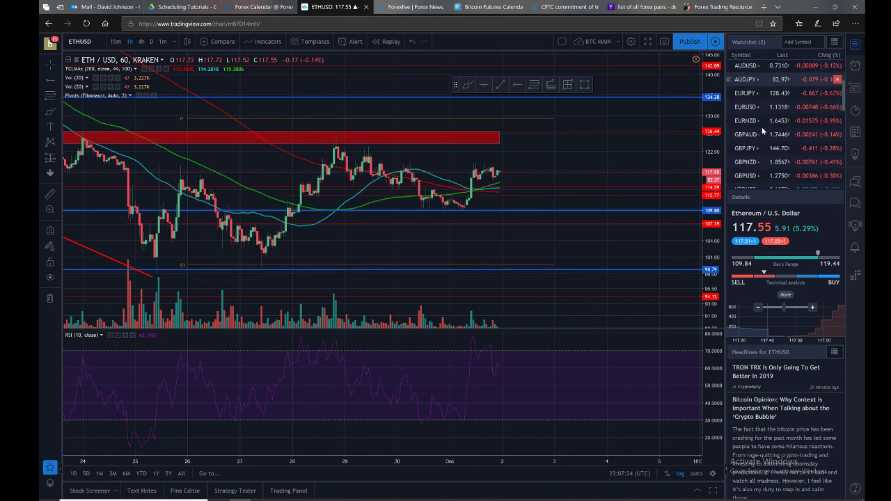
scroll(762, 131, "down", 10)
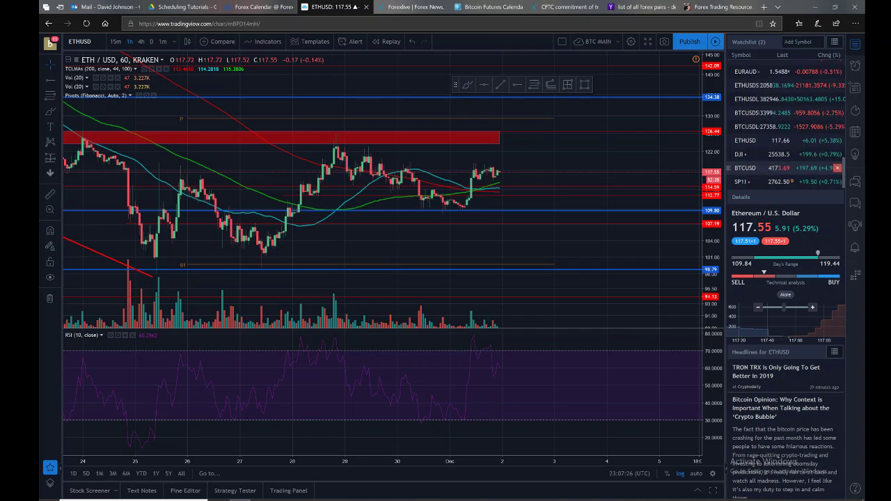
scroll(788, 111, "up", 12)
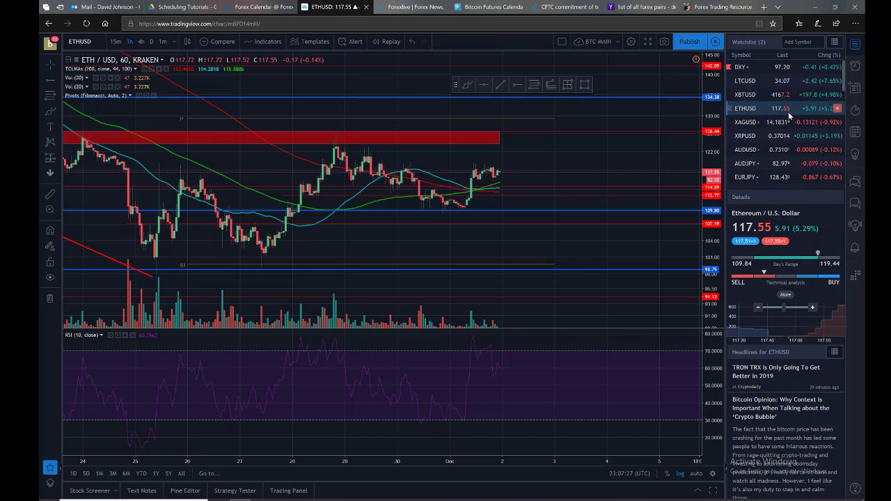
scroll(767, 138, "down", 2)
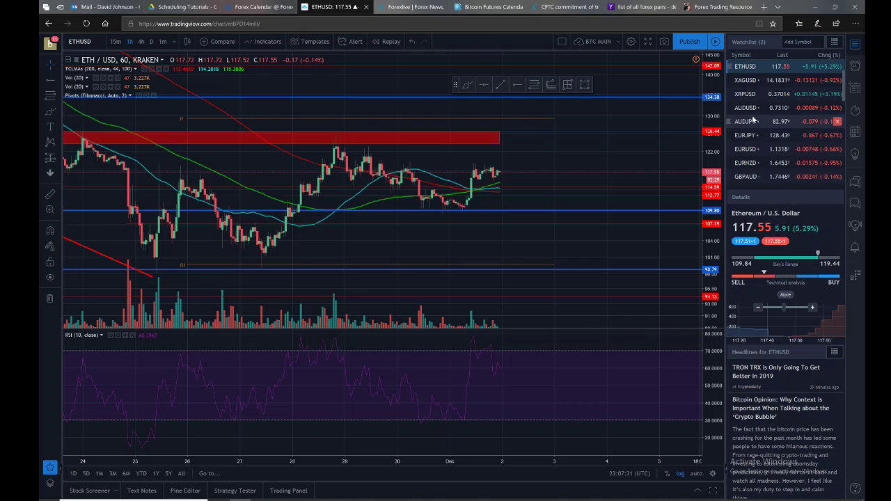
left_click(746, 148)
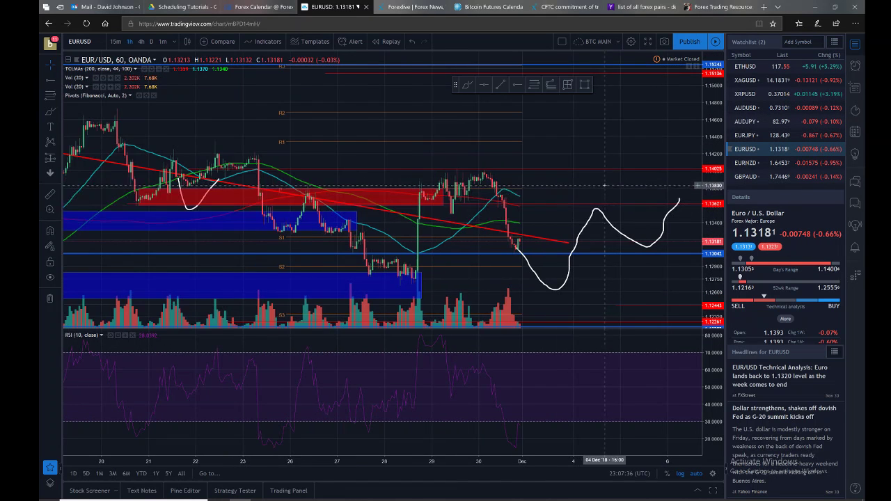
Extend the red rectangular zone on the EURUSD chart forward in time to about 3 December 2018.
scroll(605, 186, "up", 1)
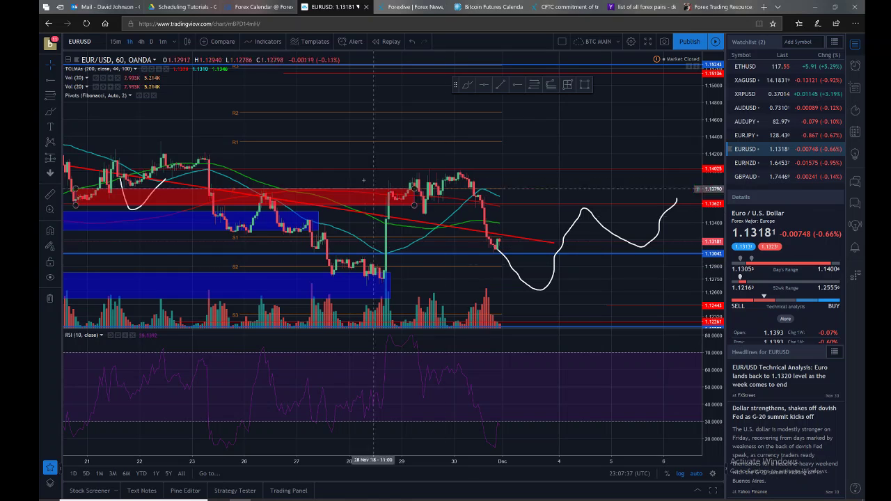
left_click_drag(414, 189, 531, 190)
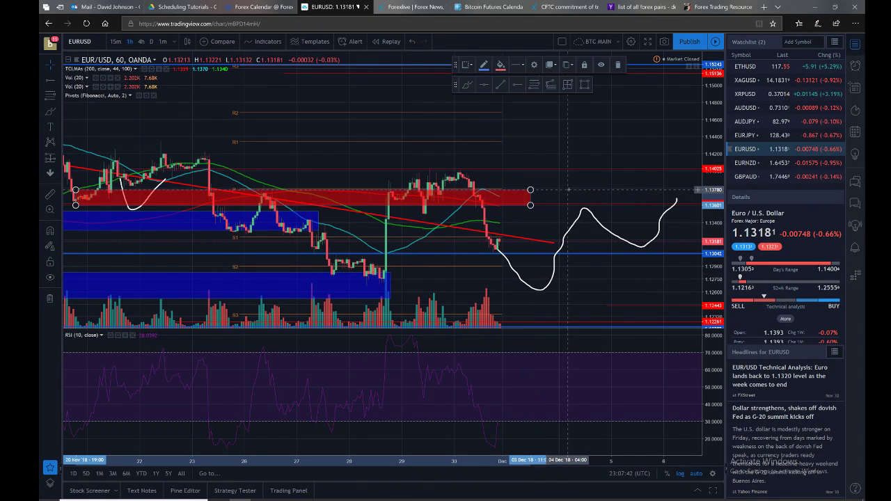
left_click(556, 189)
left_click_drag(698, 131, 698, 143)
left_click_drag(575, 179, 574, 164)
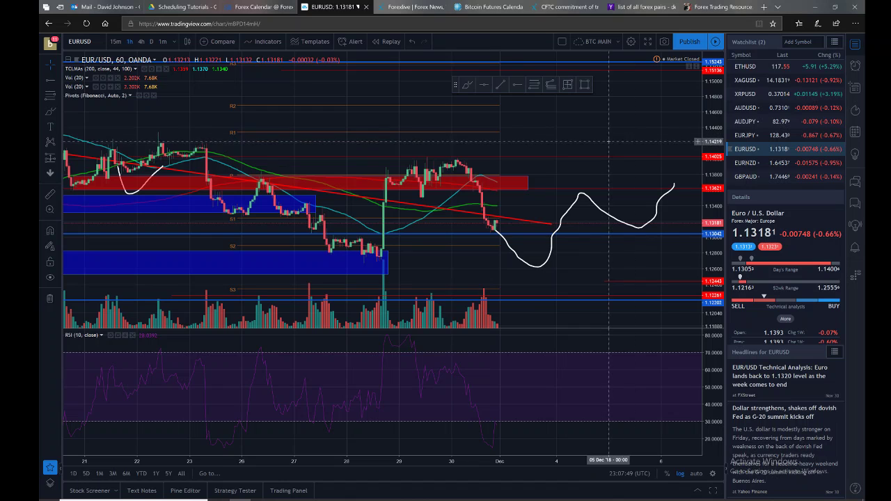
Look through the watchlist's forex pairs, metals, indices, futures and cryptocurrency symbols.
scroll(785, 122, "up", 1)
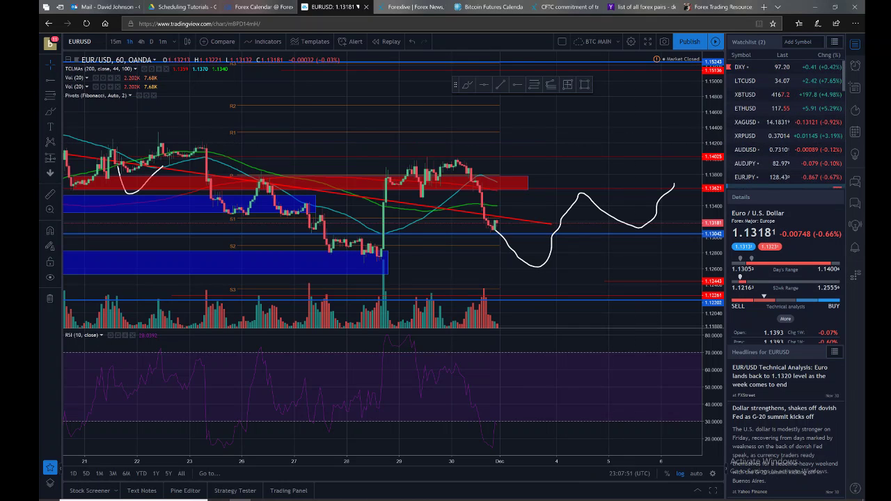
scroll(755, 139, "down", 1)
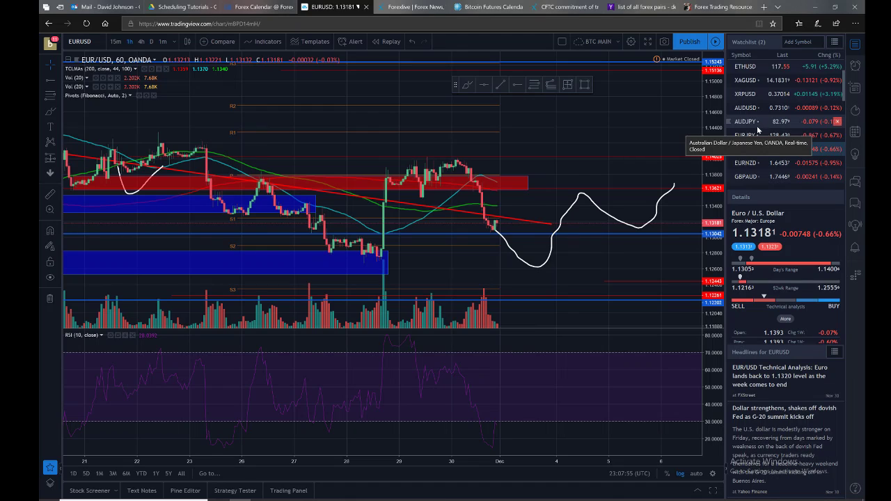
scroll(757, 130, "down", 1)
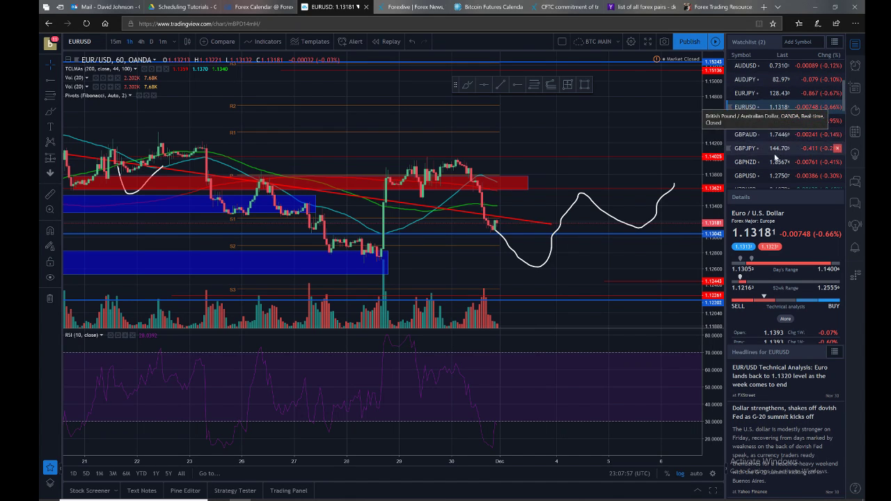
scroll(766, 141, "down", 2)
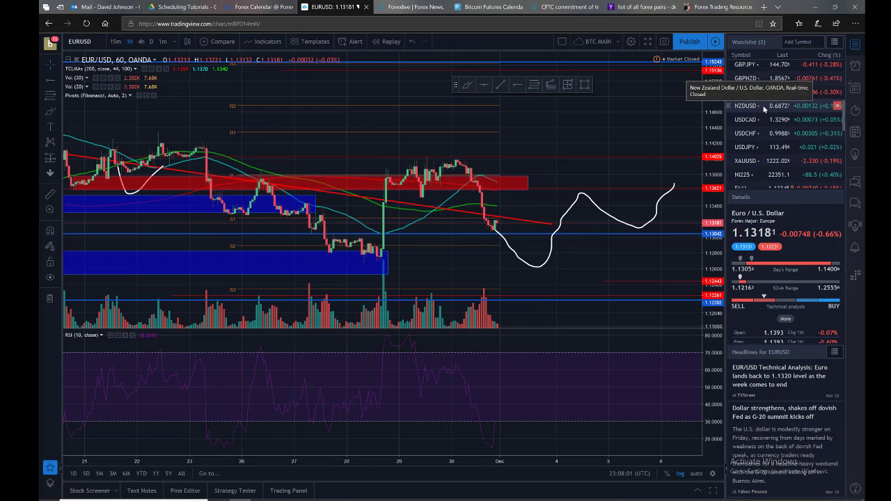
scroll(762, 108, "down", 3)
scroll(761, 109, "up", 3)
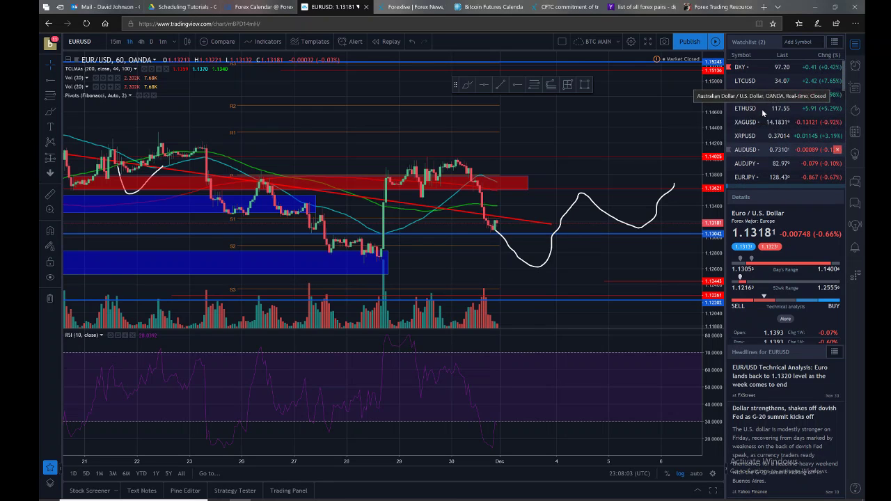
scroll(752, 161, "down", 5)
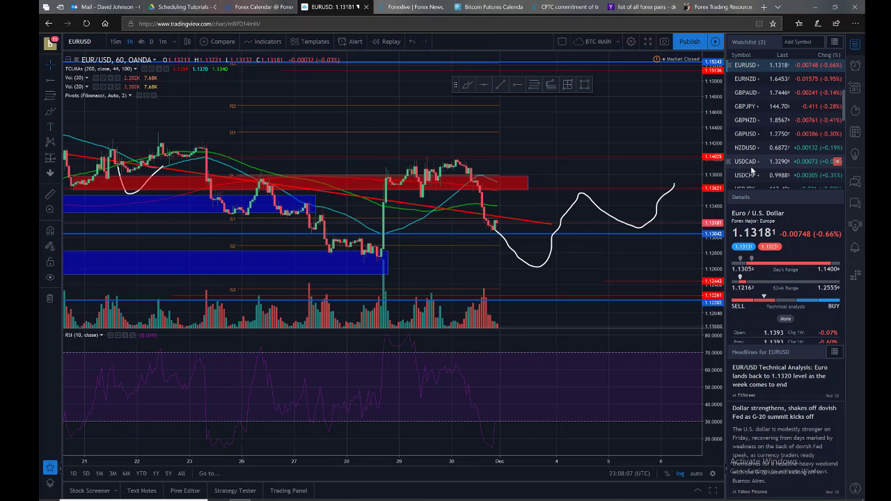
scroll(755, 161, "down", 3)
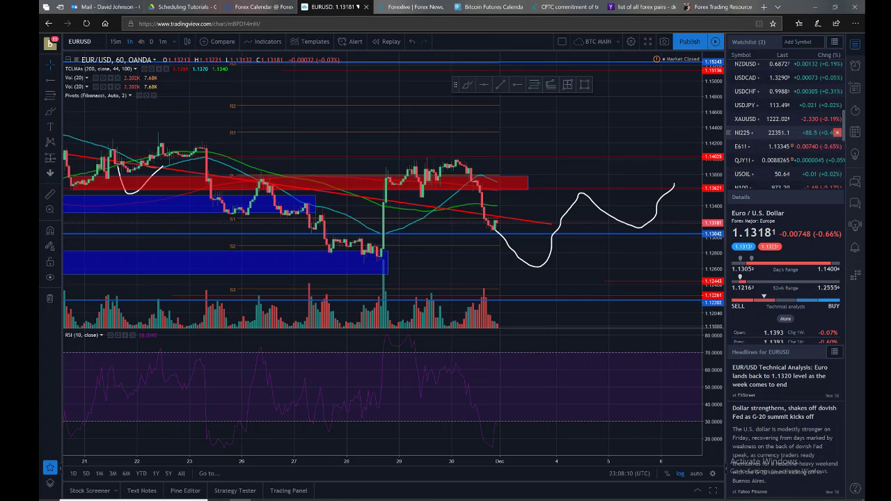
scroll(787, 158, "down", 3)
scroll(787, 158, "down", 2)
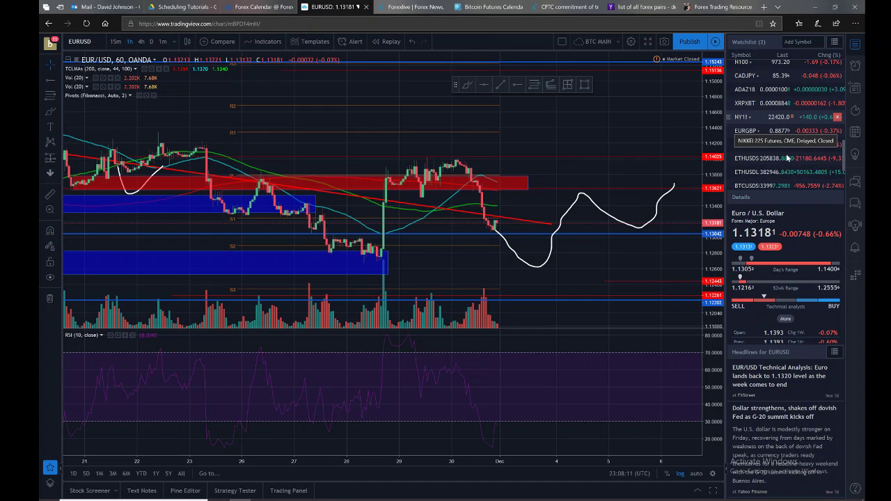
Look over the EURGBP and EURAUD cross pairs in the watchlist and go back to the EURUSD entry.
scroll(795, 142, "down", 3)
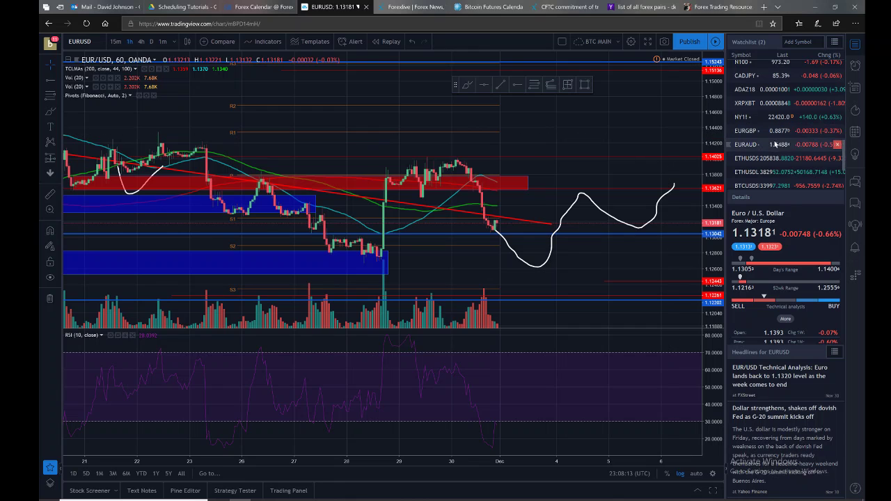
scroll(795, 142, "down", 5)
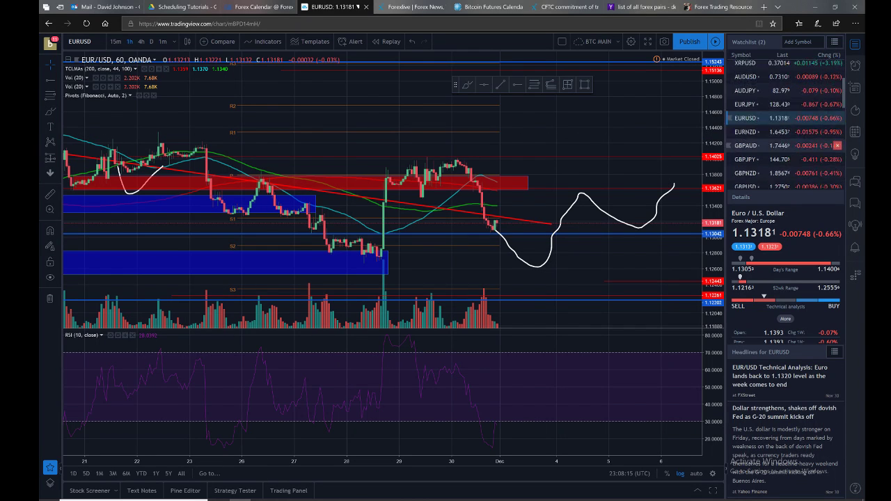
scroll(773, 148, "down", 2)
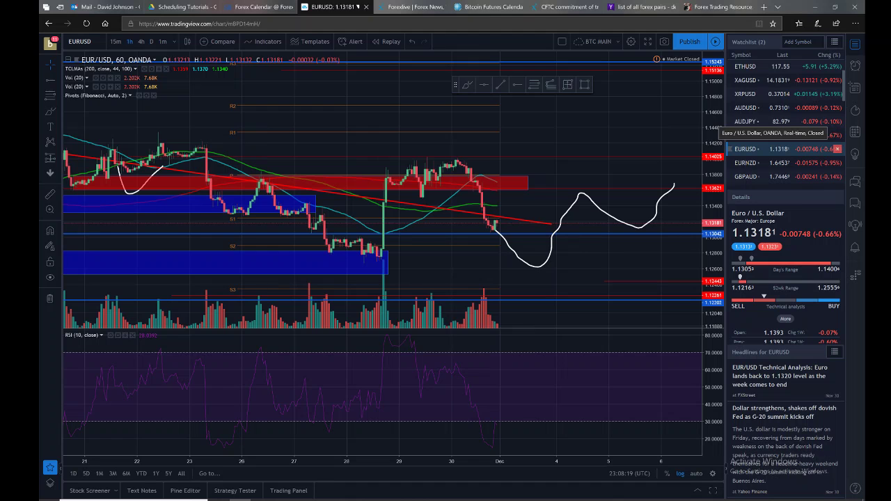
Extend both blue zones on the EURUSD chart forward to about 3 December 2018 and stretch the red zone slightly further.
left_click_drag(546, 167, 605, 171)
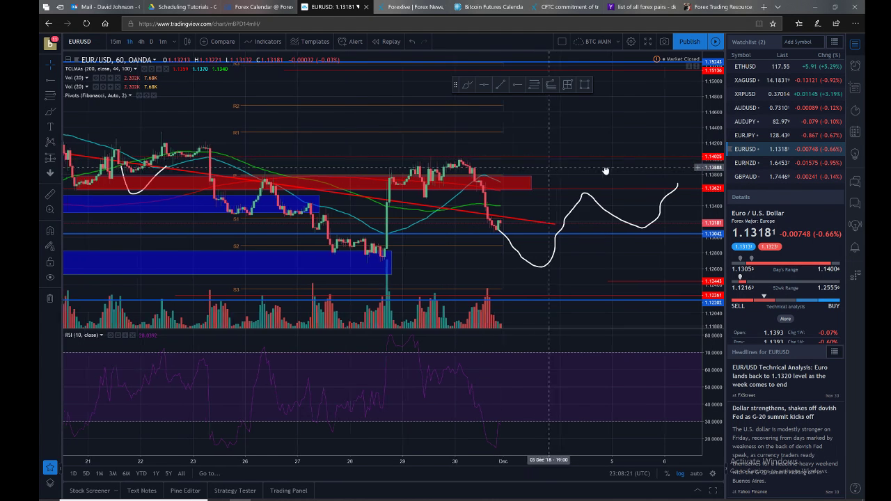
scroll(605, 171, "down", 5)
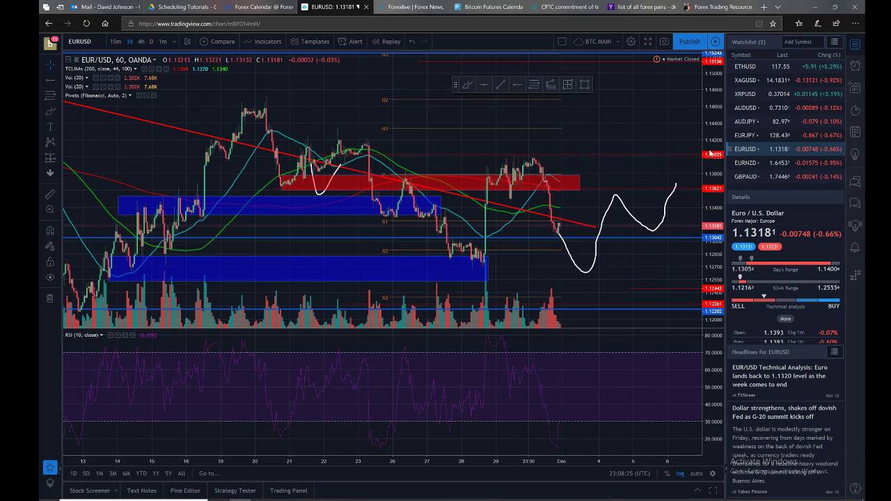
left_click_drag(711, 153, 715, 189)
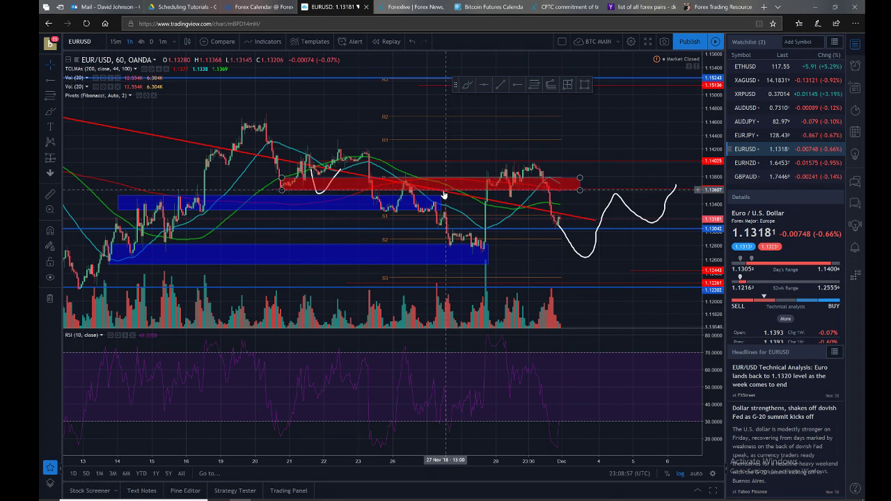
left_click_drag(440, 195, 584, 199)
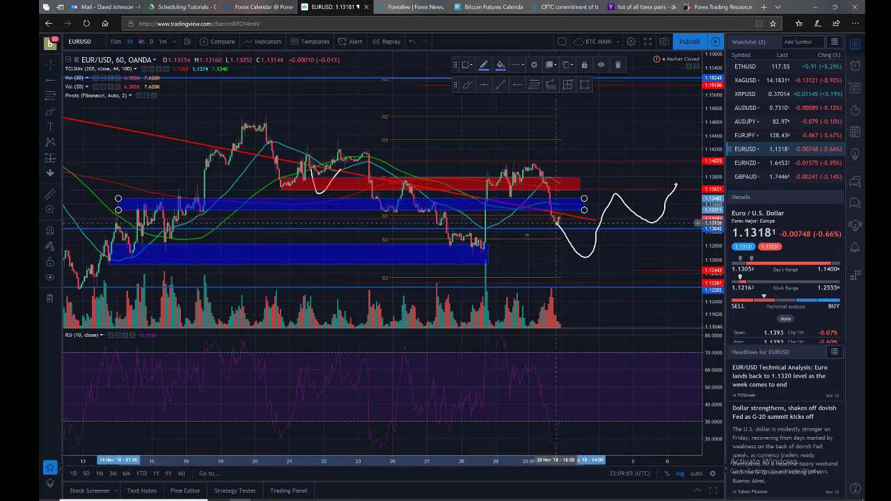
left_click_drag(488, 245, 586, 246)
left_click(582, 233)
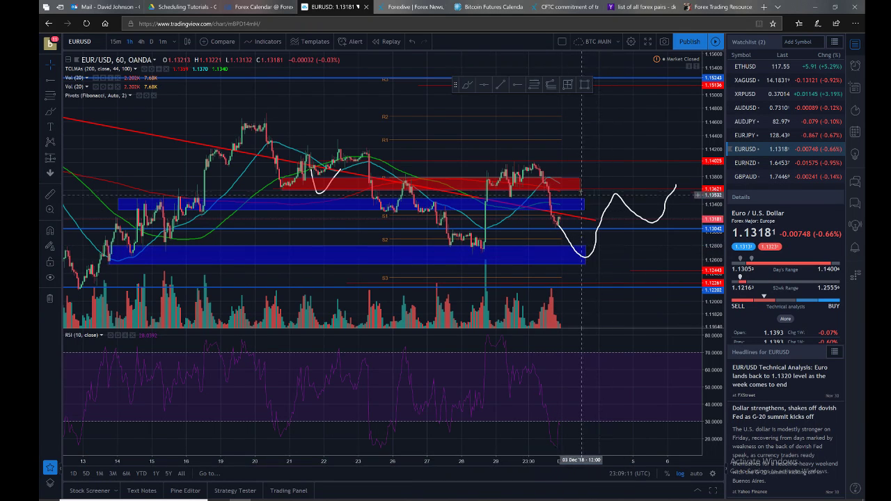
left_click_drag(580, 178, 588, 179)
left_click(607, 179)
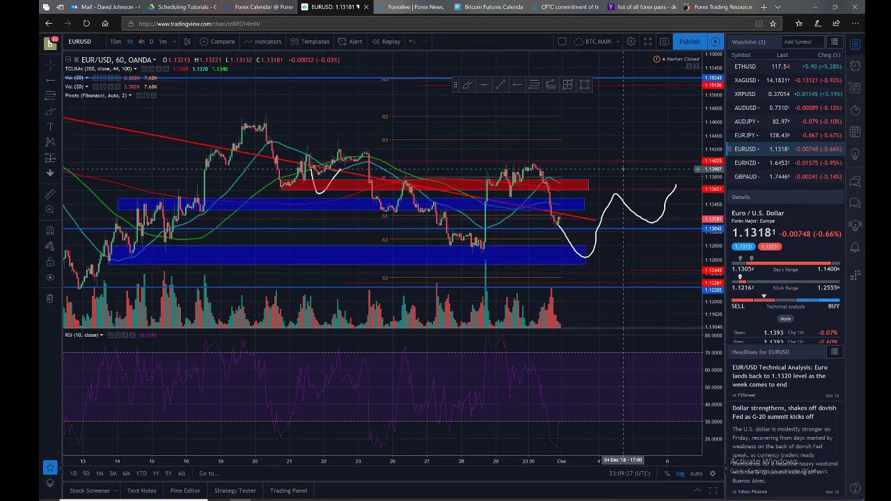
Examine the EUR/USD symbol title and the hourly price action around the zones from mid-November to early December 2018.
left_click_drag(623, 169, 614, 150)
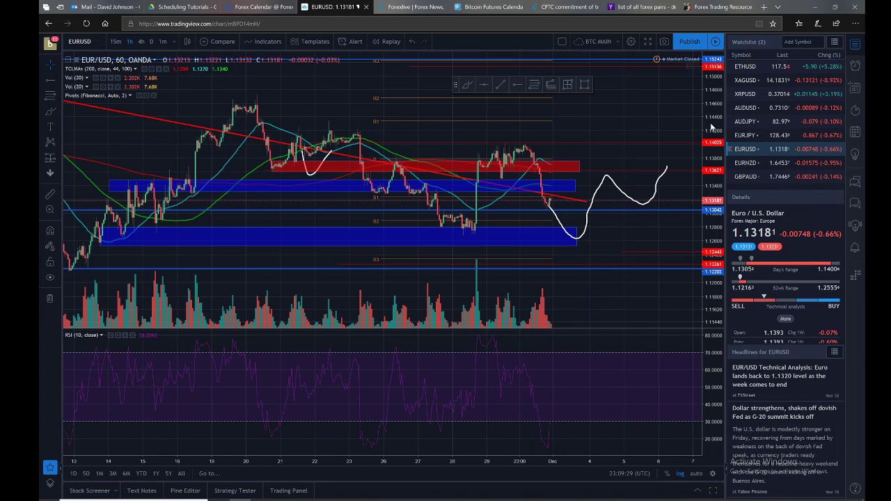
left_click_drag(702, 125, 703, 146)
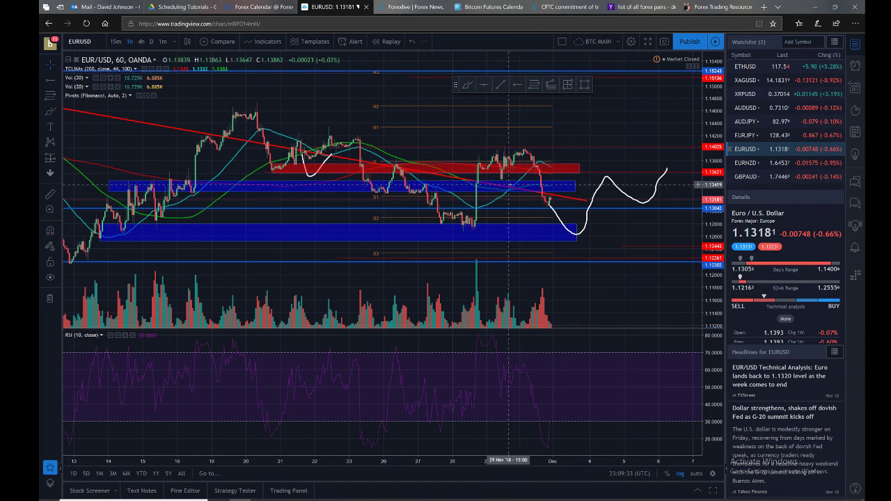
scroll(508, 230, "up", 1)
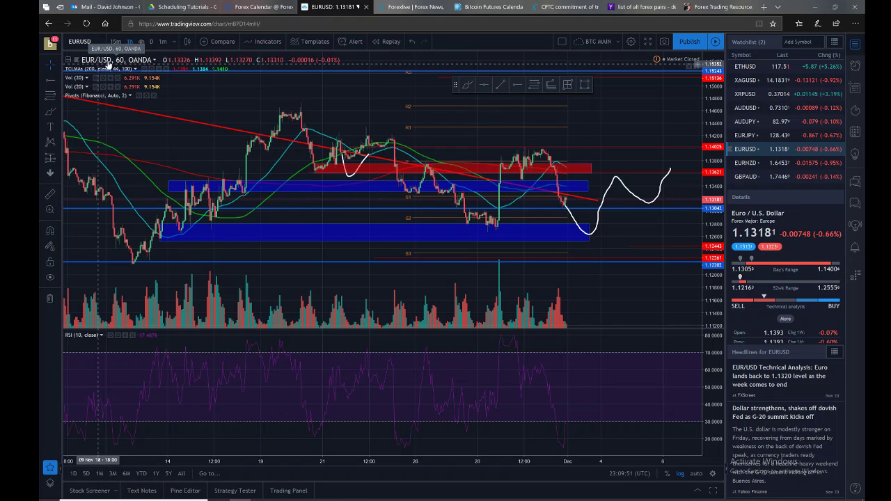
scroll(507, 236, "up", 2)
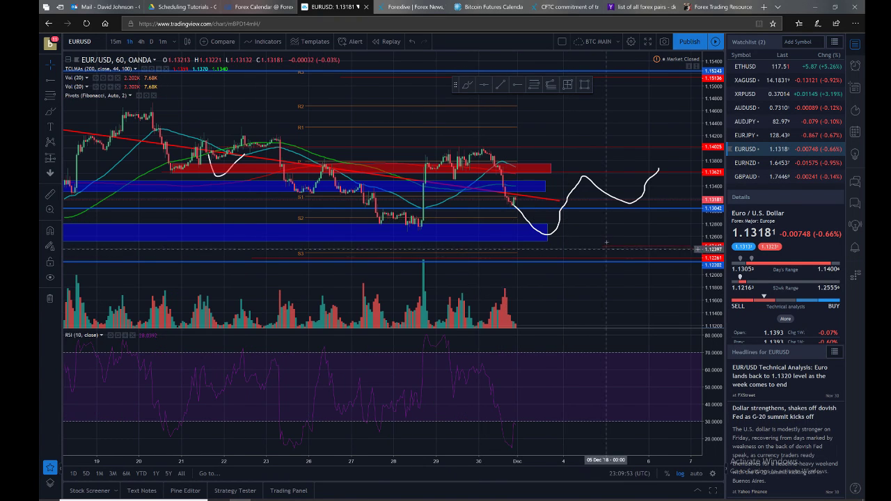
scroll(557, 222, "left", 3)
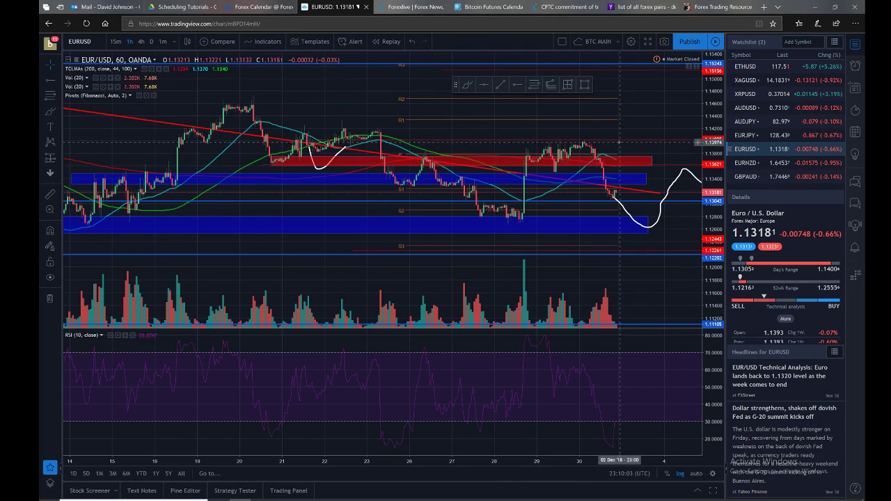
scroll(579, 141, "up", 1)
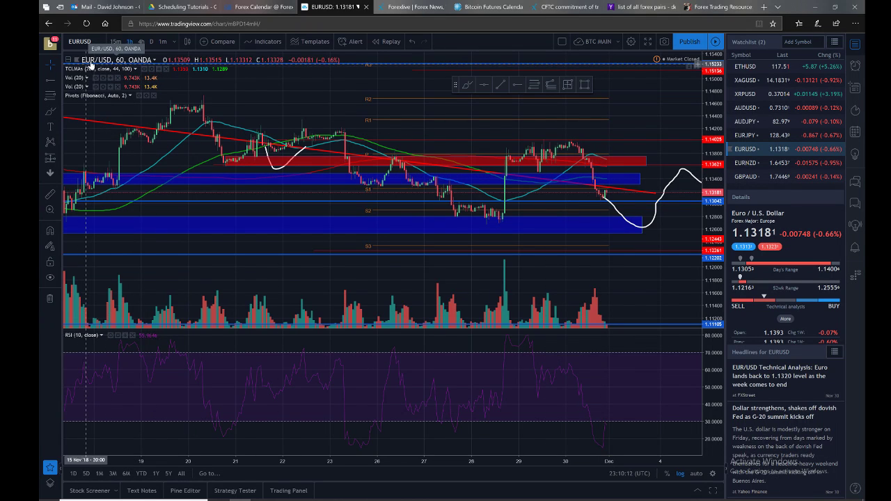
scroll(383, 184, "down", 1)
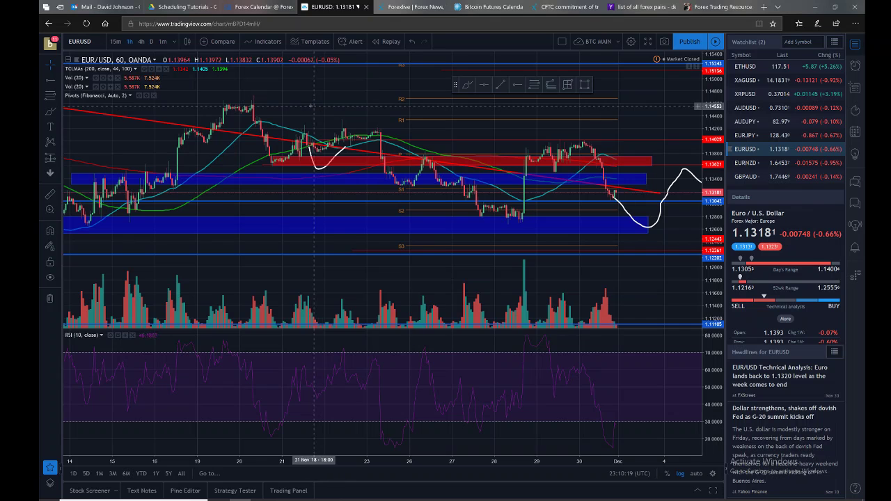
left_click_drag(310, 106, 344, 107)
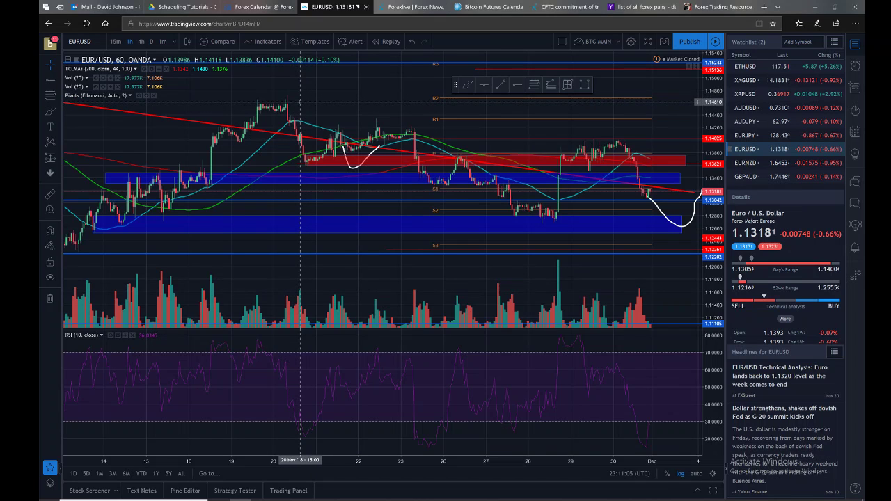
scroll(342, 110, "right", 1)
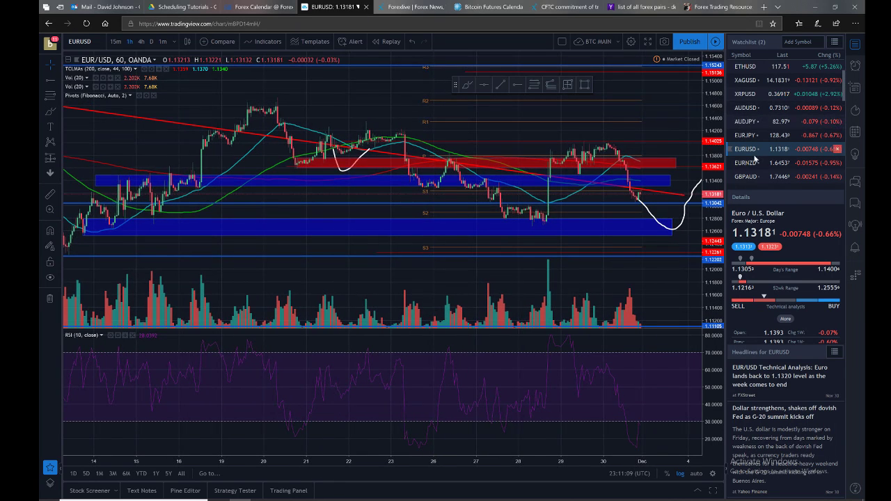
Look through the watchlist's pound, New Zealand dollar and US dollar pairs from GBPAUD through USDJPY.
scroll(750, 108, "down", 5)
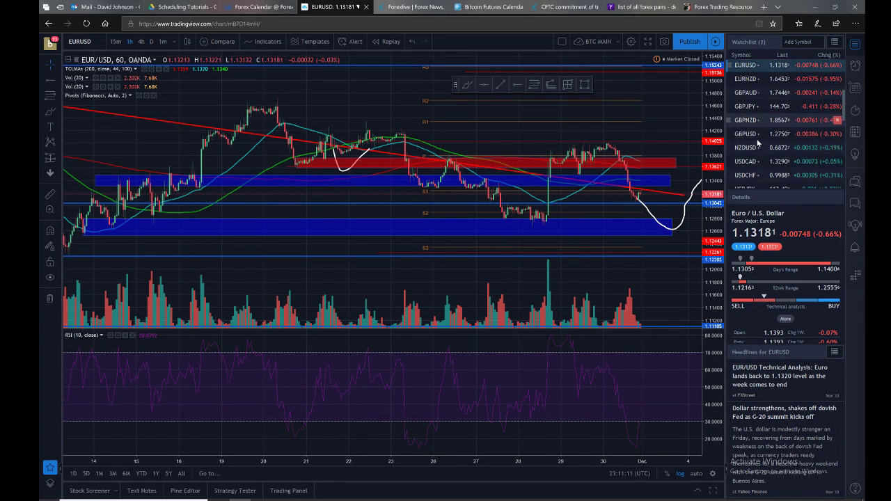
scroll(755, 106, "down", 3)
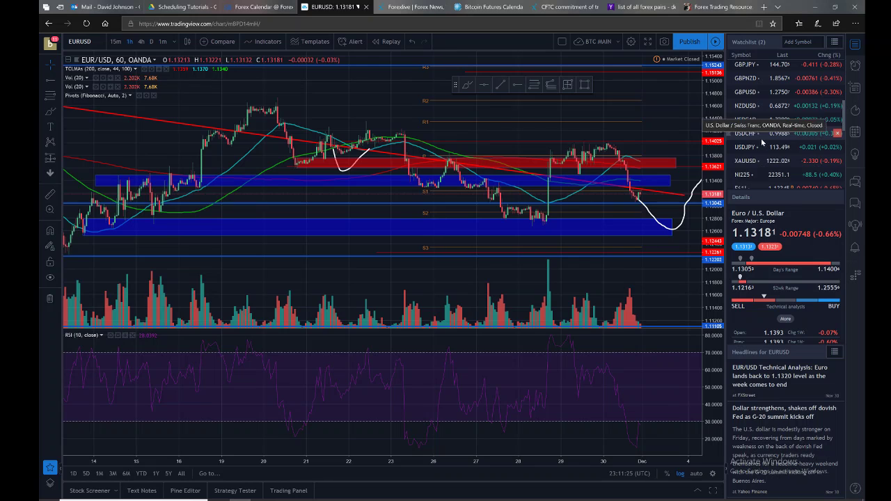
scroll(759, 140, "down", 3)
scroll(758, 139, "down", 1)
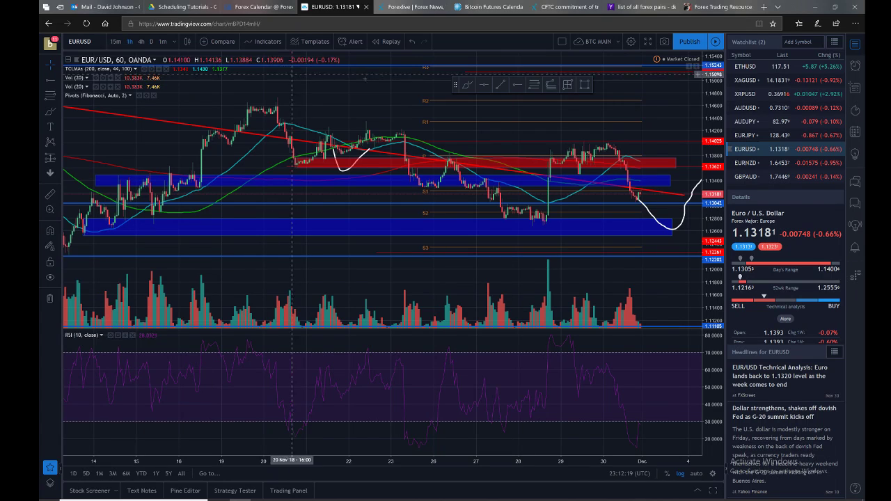
Load the US Dollar Currency Index (DXY) from the watchlist and show its recent price action and the drawn projection.
scroll(617, 121, "right", 2)
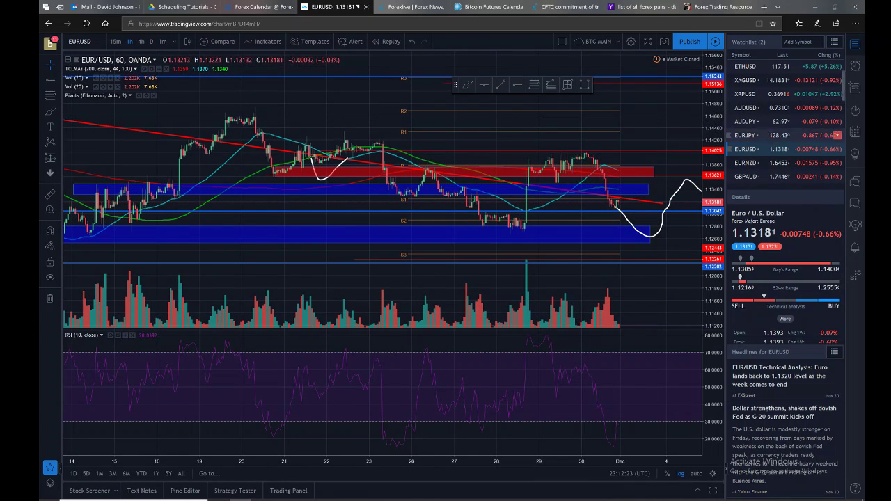
scroll(773, 135, "up", 3)
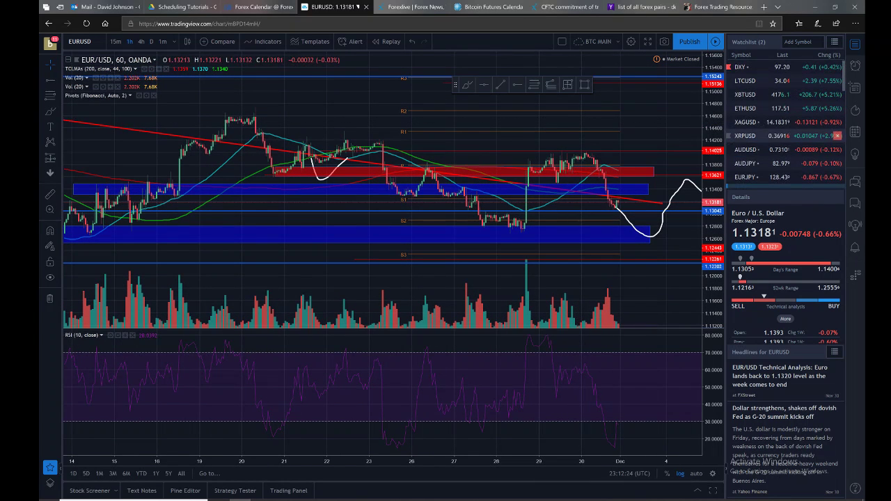
left_click(740, 67)
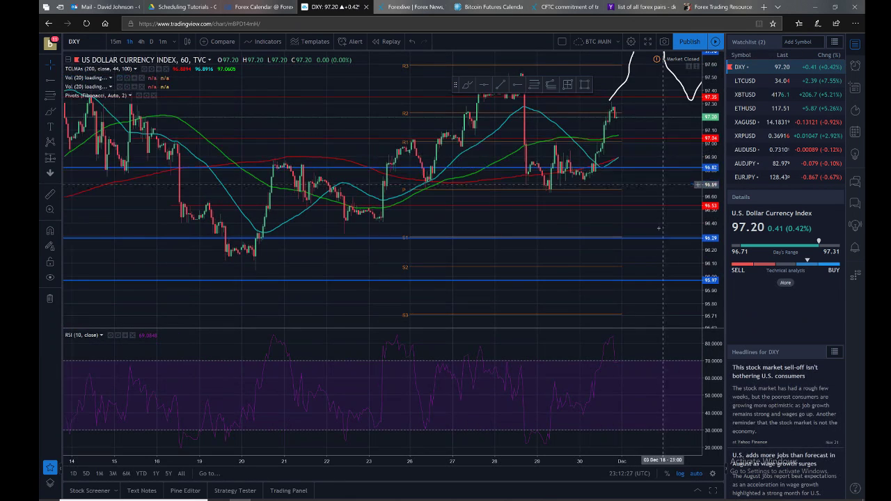
left_click_drag(660, 177, 573, 215)
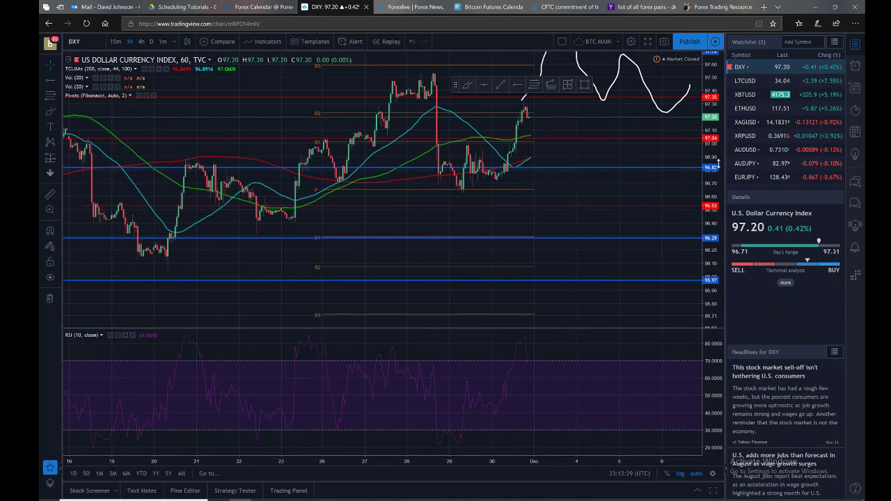
left_click_drag(603, 188, 563, 207)
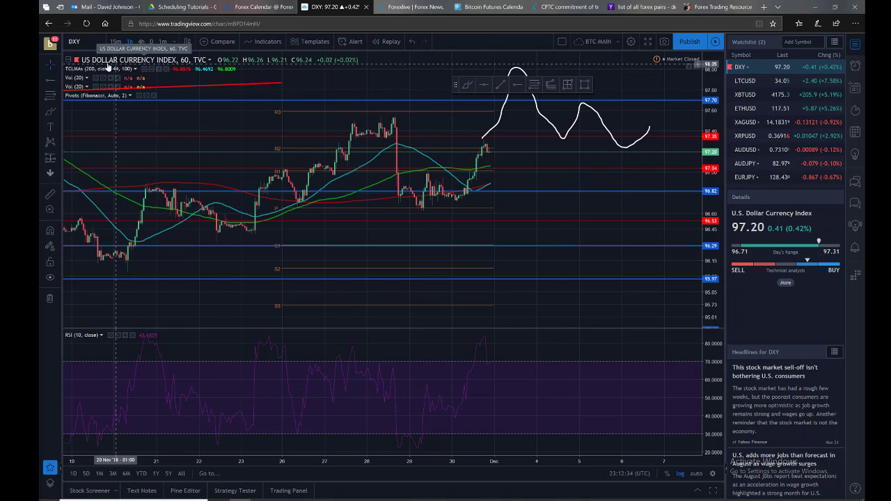
Switch to the Yahoo search page and search for "dollar index currency pairs".
left_click(647, 6)
triple_click(183, 56)
type("d")
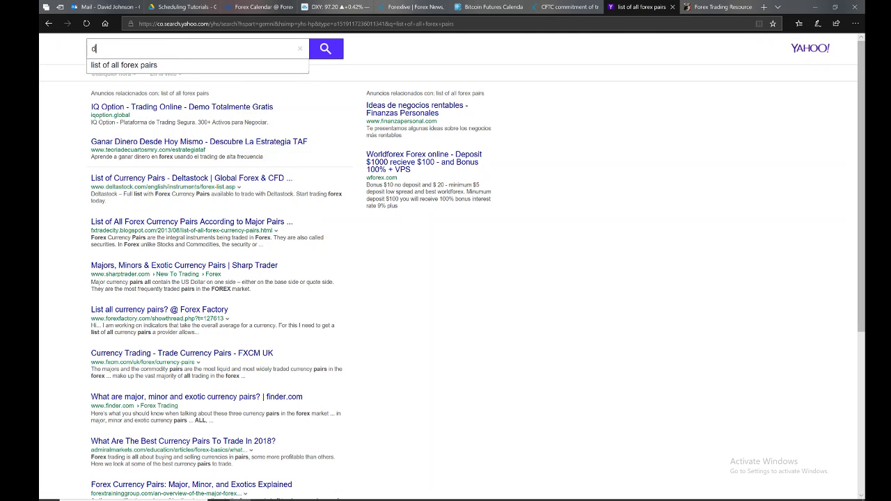
type("ollar index c")
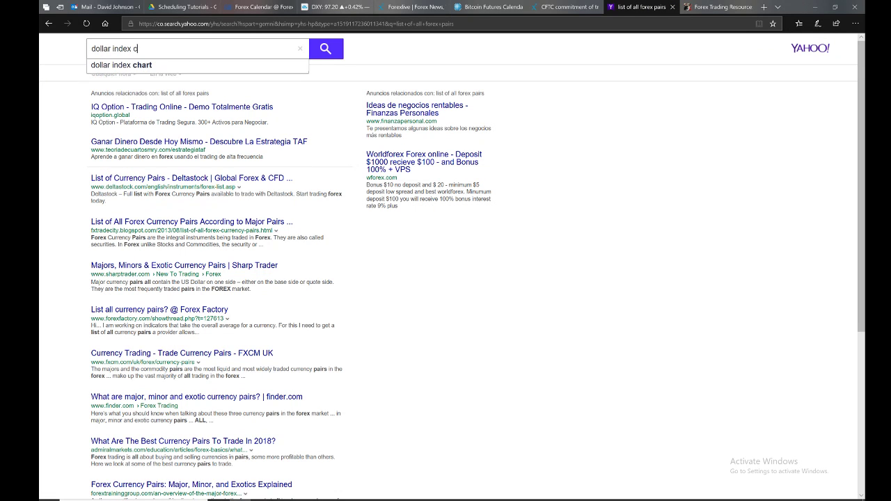
type("urrency pairs")
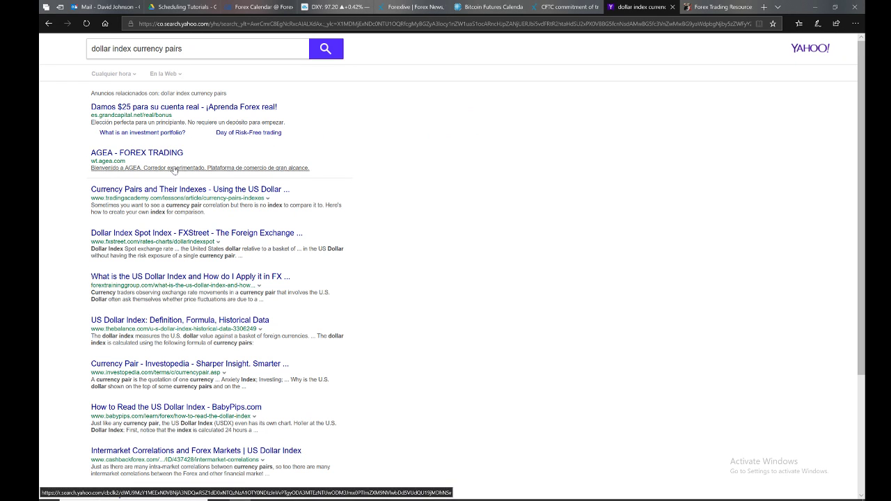
Open the "Currency Pairs and Their Indexes" result, read through the article, and close it to return to the search results.
left_click(180, 193)
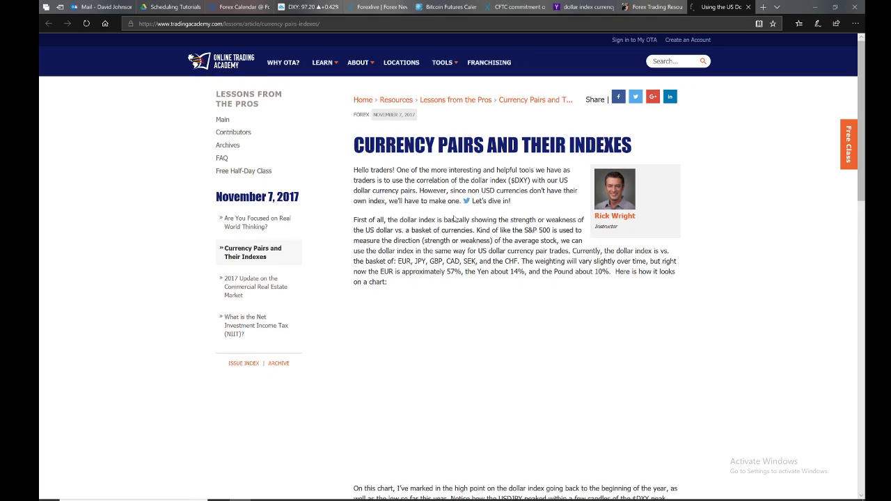
scroll(453, 219, "down", 2)
scroll(453, 219, "down", 15)
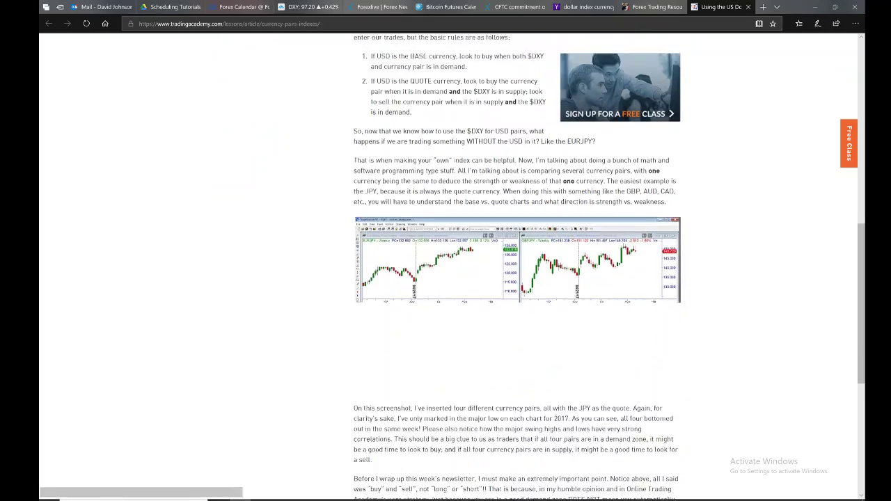
scroll(453, 220, "up", 10)
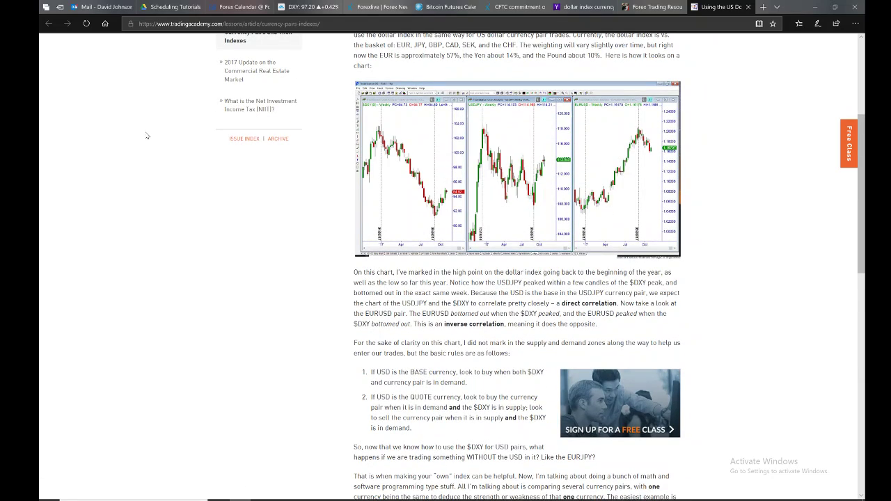
scroll(226, 258, "down", 5)
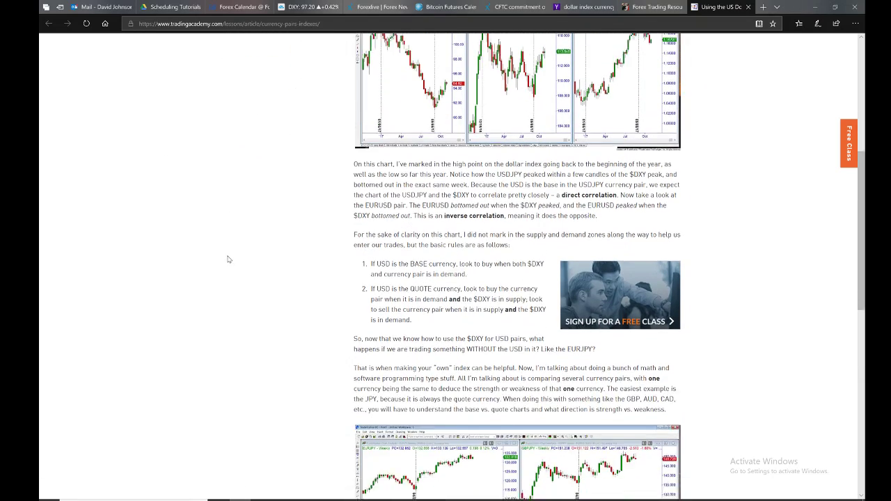
scroll(229, 260, "down", 3)
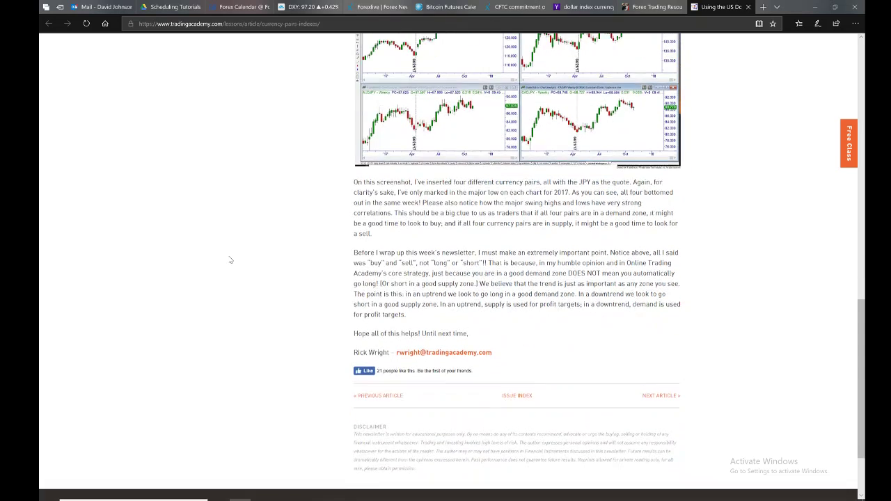
left_click(748, 7)
left_click(630, 7)
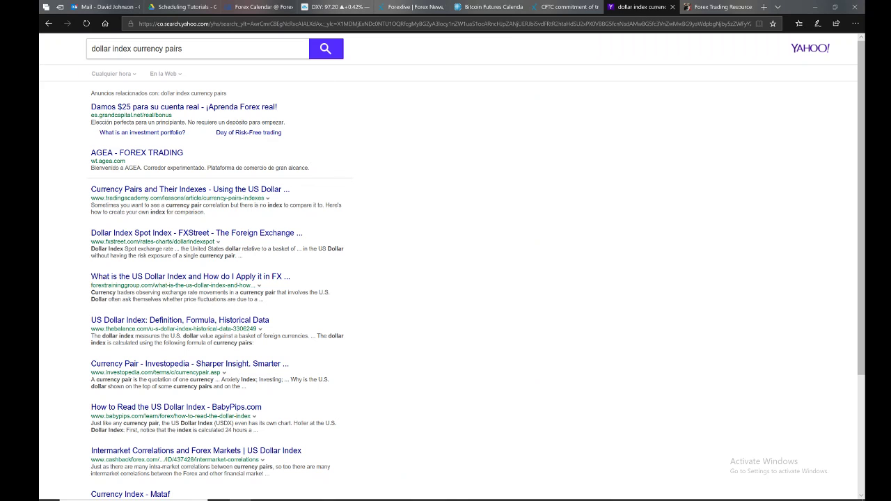
Open the "Dollar Index Spot Index - FXStreet" result and find the section describing the Dollar Index, USDX.
left_click(151, 233)
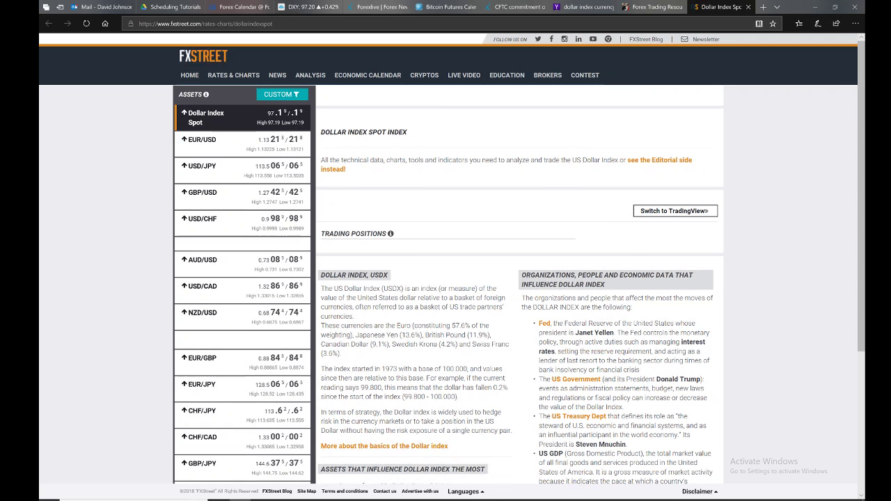
scroll(442, 260, "down", 3)
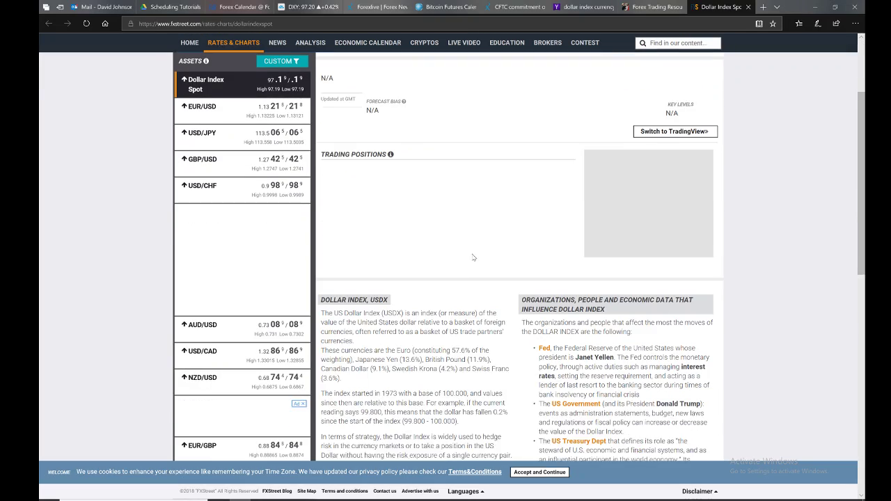
scroll(472, 257, "down", 5)
scroll(470, 256, "up", 4)
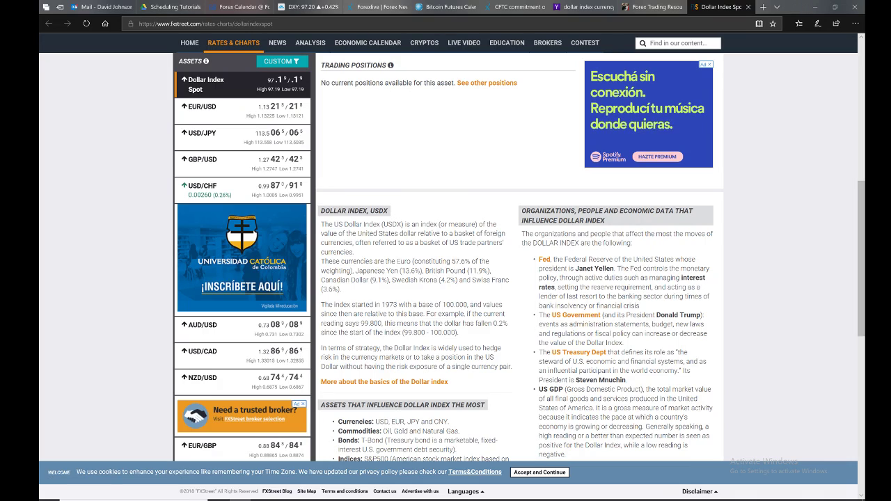
Highlight the basket currencies and weightings in the USDX description while reading them, and close the FXStreet page.
double_click(404, 262)
left_click_drag(425, 271, 455, 271)
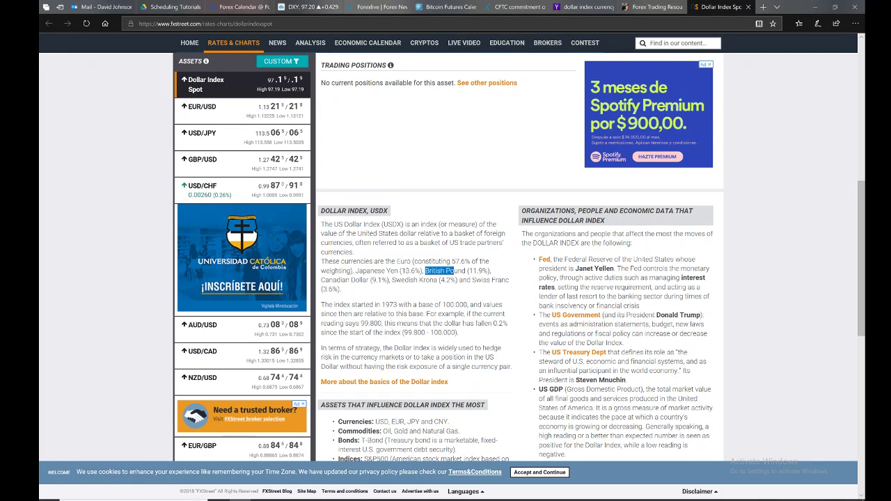
mouse_move(321, 280)
left_mouse_down()
mouse_move(509, 280)
mouse_move(320, 287)
left_mouse_up()
left_click(456, 306)
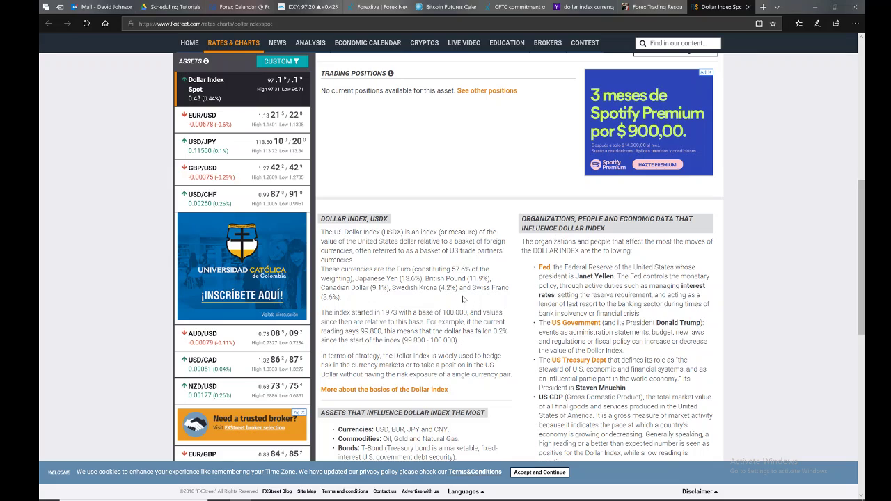
left_click_drag(472, 287, 509, 288)
left_click_drag(392, 288, 442, 293)
left_click(437, 293)
left_click(440, 293)
left_click_drag(401, 291, 451, 288)
left_click_drag(339, 297, 330, 297)
left_click(376, 301)
left_click_drag(451, 270, 460, 271)
left_click_drag(402, 278, 465, 279)
left_click(465, 279)
left_click_drag(422, 269, 456, 269)
left_click(452, 269)
left_click(747, 7)
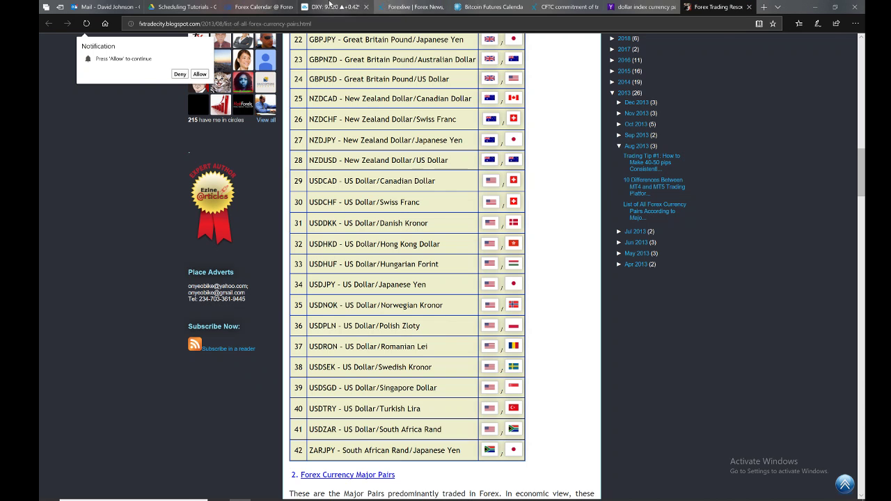
Switch back to the TradingView chart and examine the US Dollar Currency Index's November price action.
left_click(330, 6)
scroll(488, 209, "up", 2)
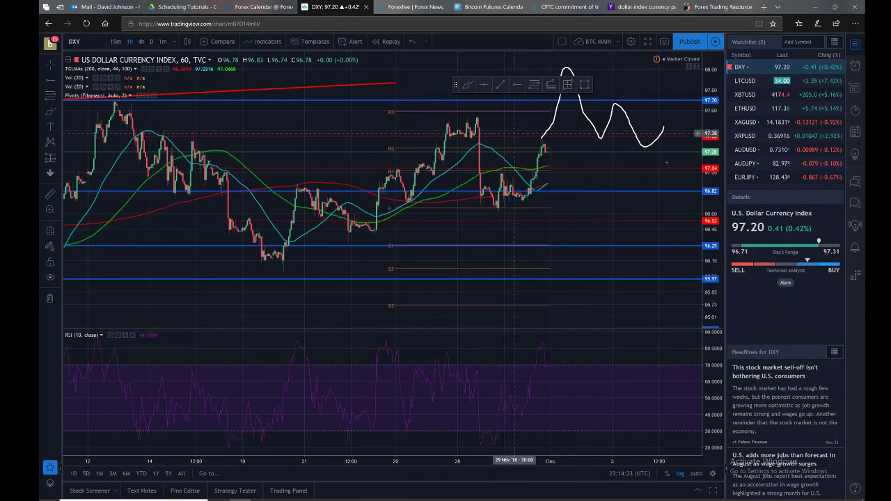
scroll(647, 173, "down", 3)
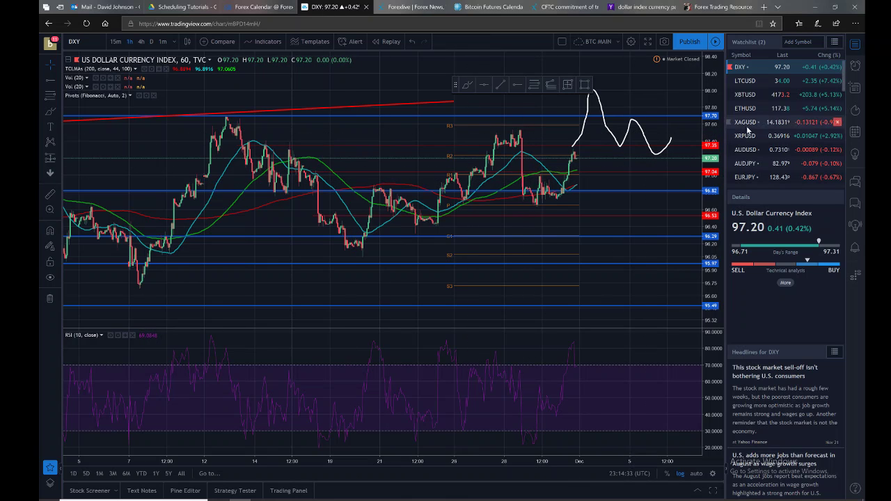
Look through the whole watchlist, from the currency pairs down to SP1!, and return to its first entries.
scroll(748, 130, "down", 3)
scroll(765, 139, "down", 5)
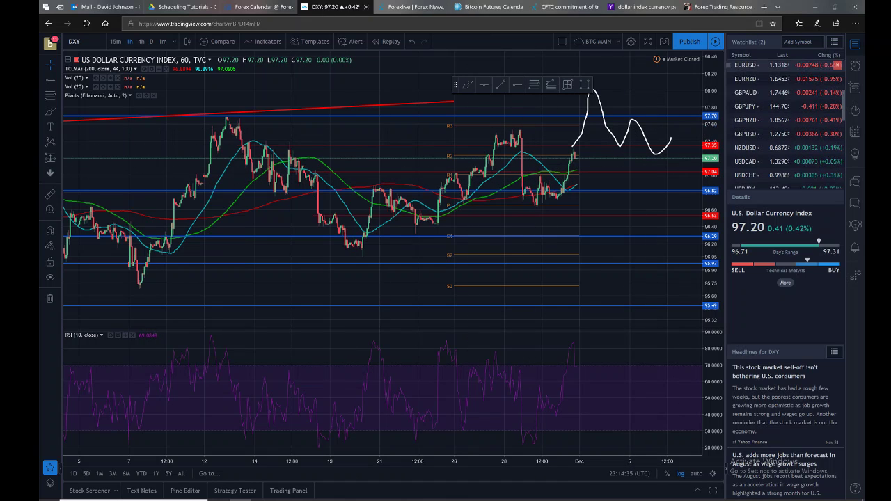
scroll(760, 160, "down", 2)
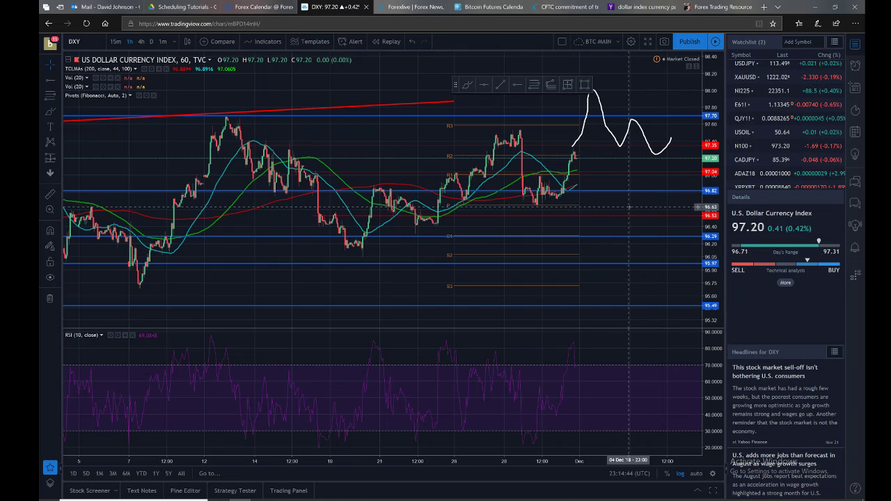
scroll(767, 175, "down", 2)
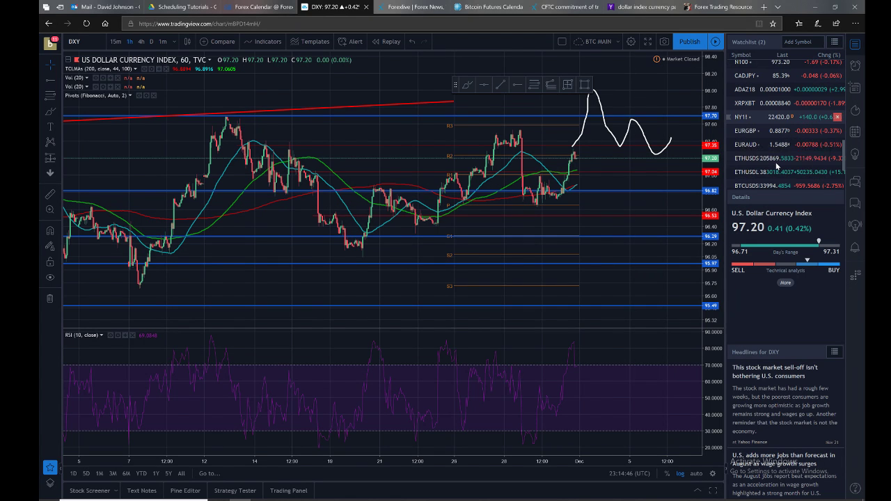
scroll(777, 166, "down", 2)
scroll(777, 165, "down", 4)
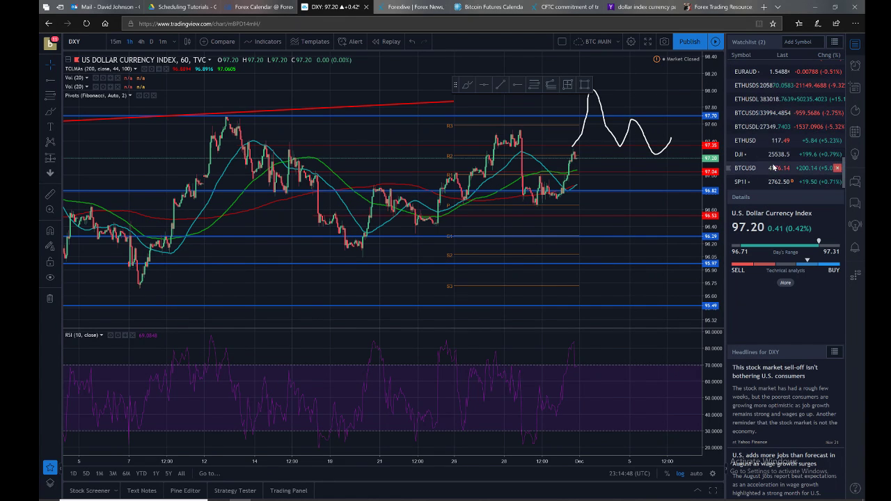
scroll(778, 164, "up", 8)
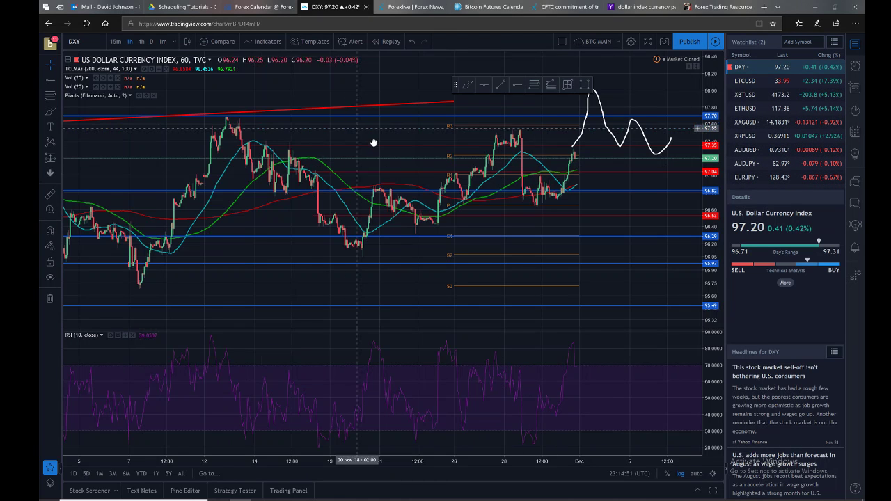
Show the US Dollar Currency Index chart's longer history back to mid-October, including the drawn projection.
left_click_drag(373, 143, 394, 152)
scroll(665, 212, "down", 4)
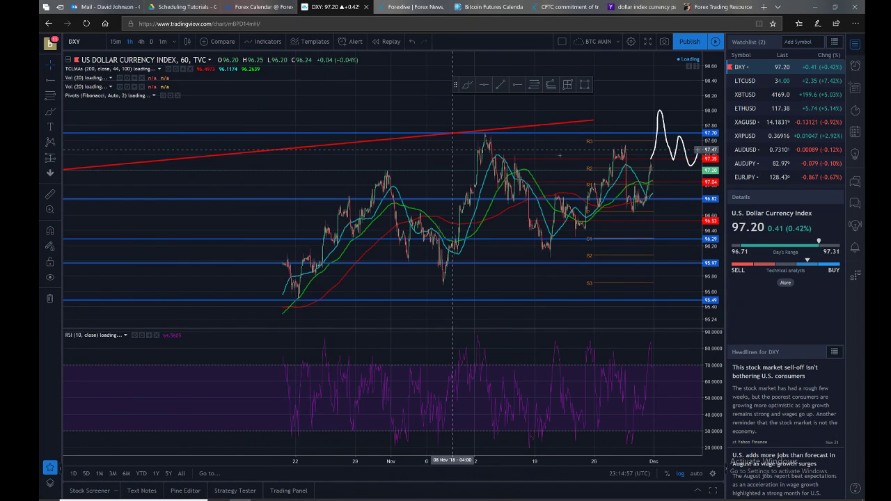
left_click_drag(446, 146, 549, 150)
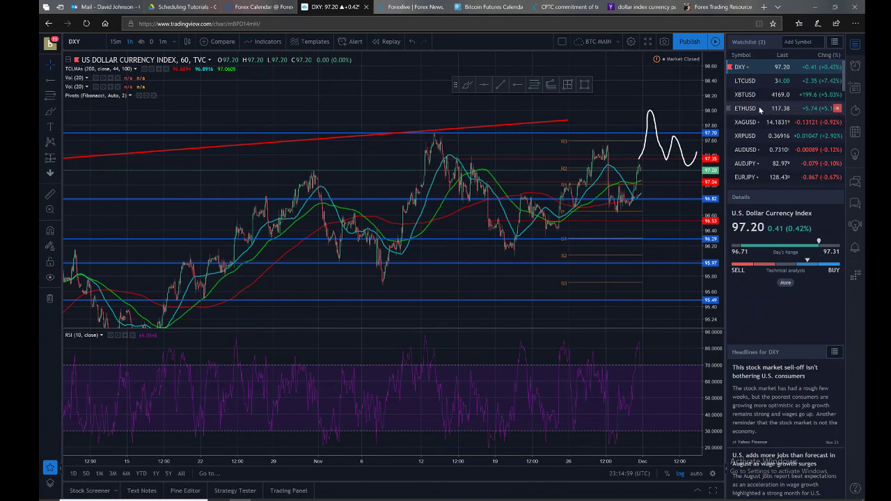
Load AUDUSD from the watchlist and show its recent hourly price action with empty space after the latest candles.
left_click(749, 149)
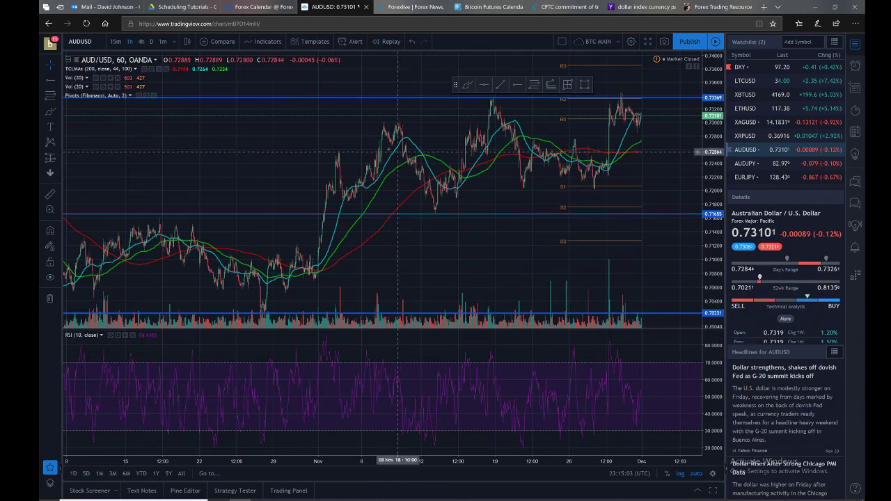
scroll(400, 119, "up", 2)
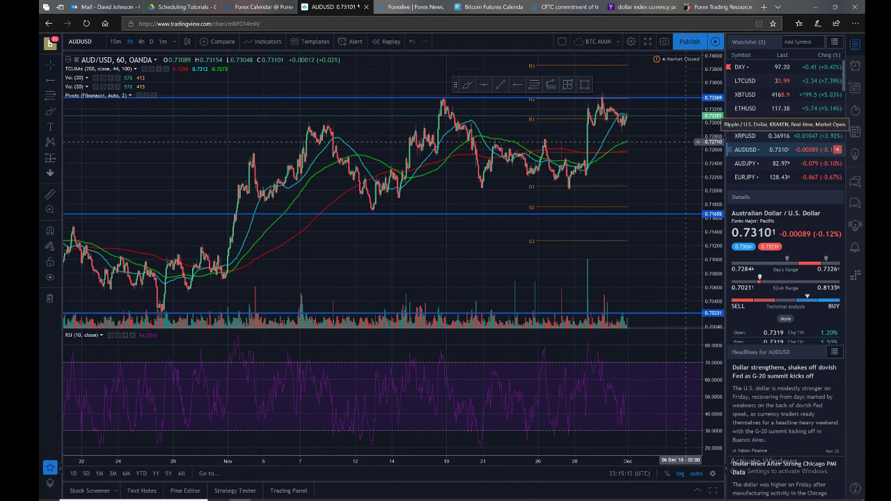
scroll(792, 144, "down", 5)
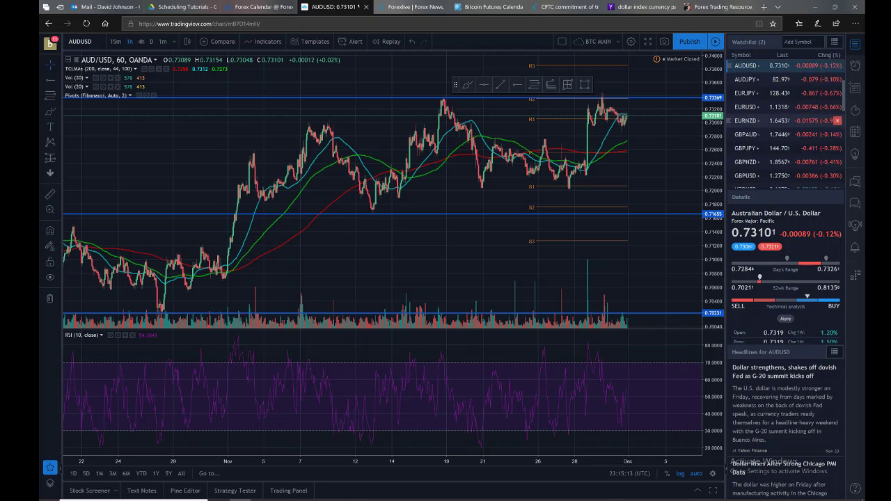
scroll(771, 136, "up", 5)
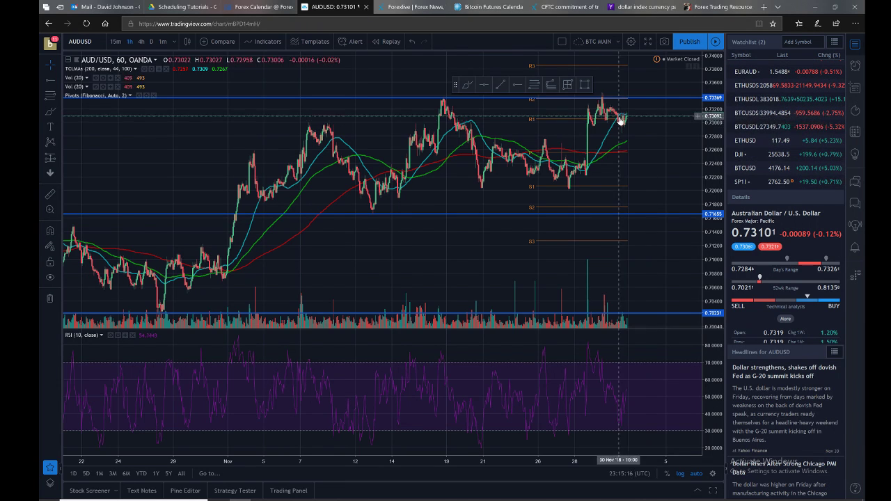
scroll(756, 129, "up", 3)
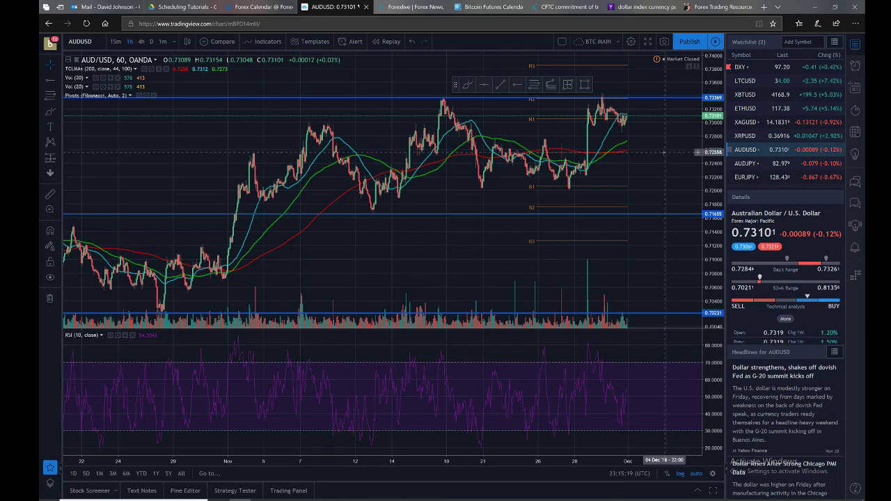
scroll(640, 174, "right", 2)
scroll(627, 177, "up", 1)
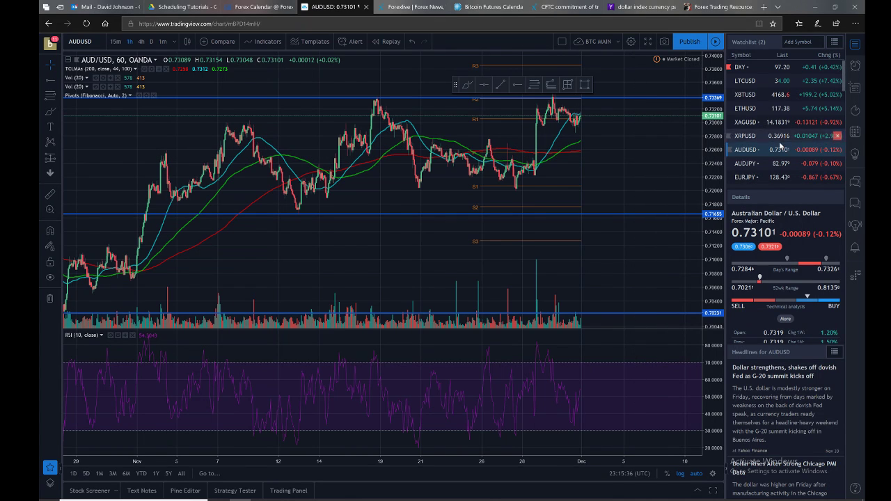
Look through the watchlist's pairs from EURUSD through USDCHF and return to its first entries.
scroll(781, 146, "down", 3)
scroll(782, 146, "down", 2)
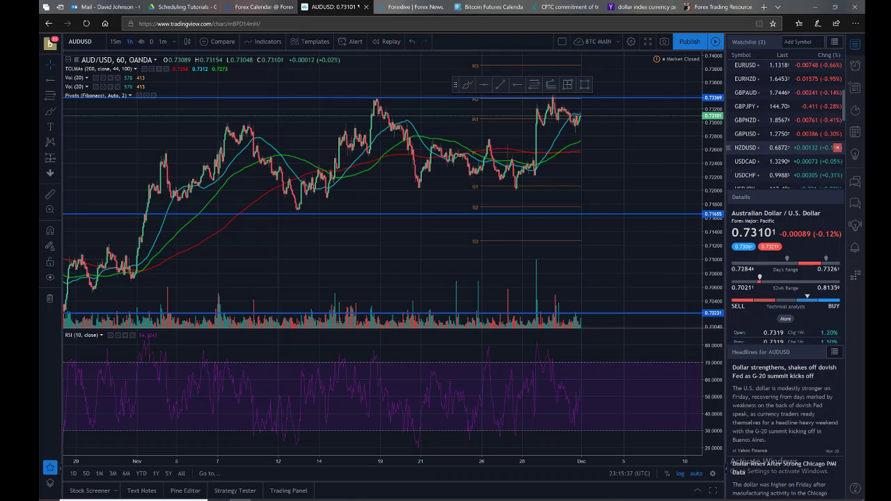
scroll(782, 146, "up", 5)
key("alt+Tab")
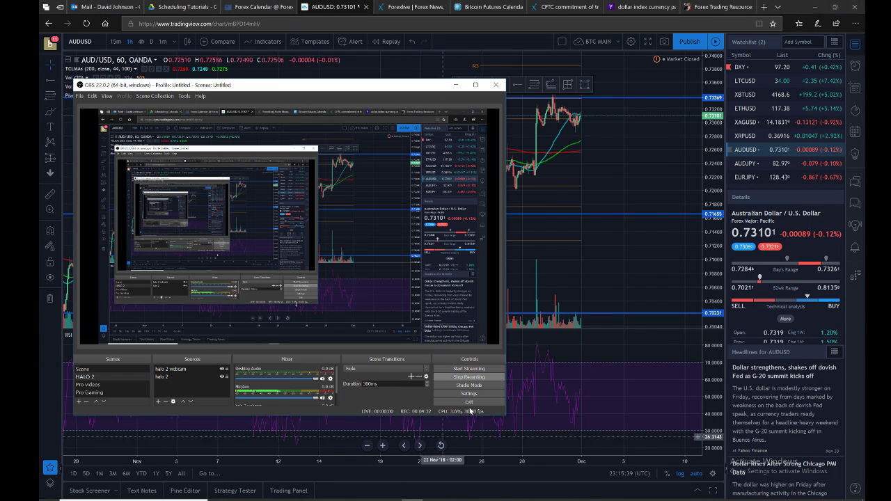